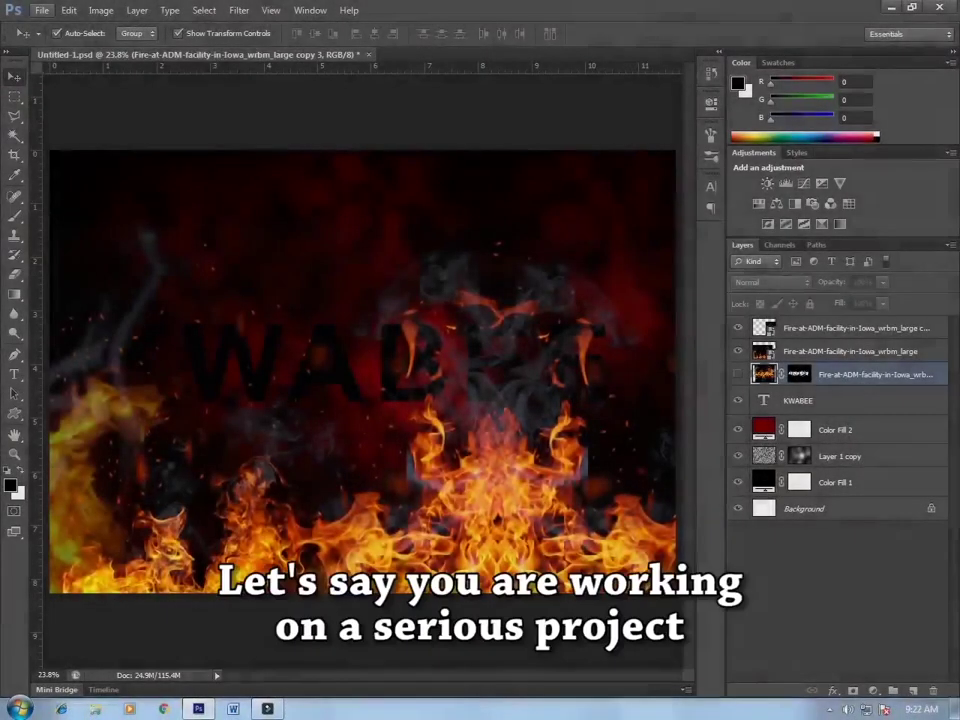
Try saving the fire text project, dismiss the 'disk is full' error, and bring up Windows Explorer.
{"action": "left_click", "coordinate": [42, 10]}
{"action": "key", "text": "Up"}
{"action": "key", "text": "Up"}
{"action": "key", "text": "Return"}
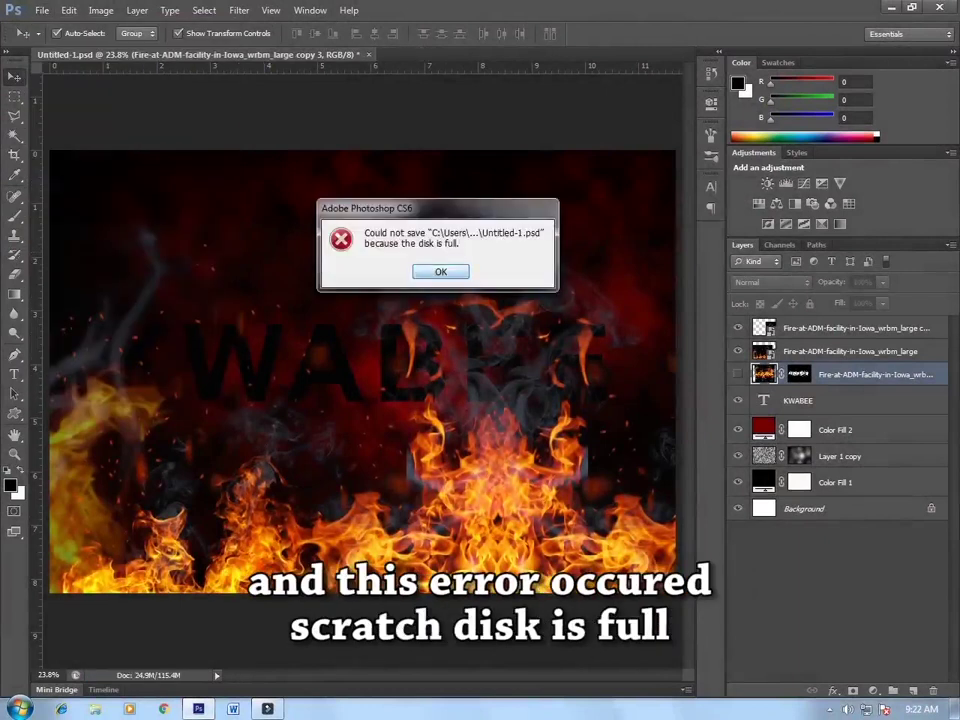
{"action": "key", "text": "Return"}
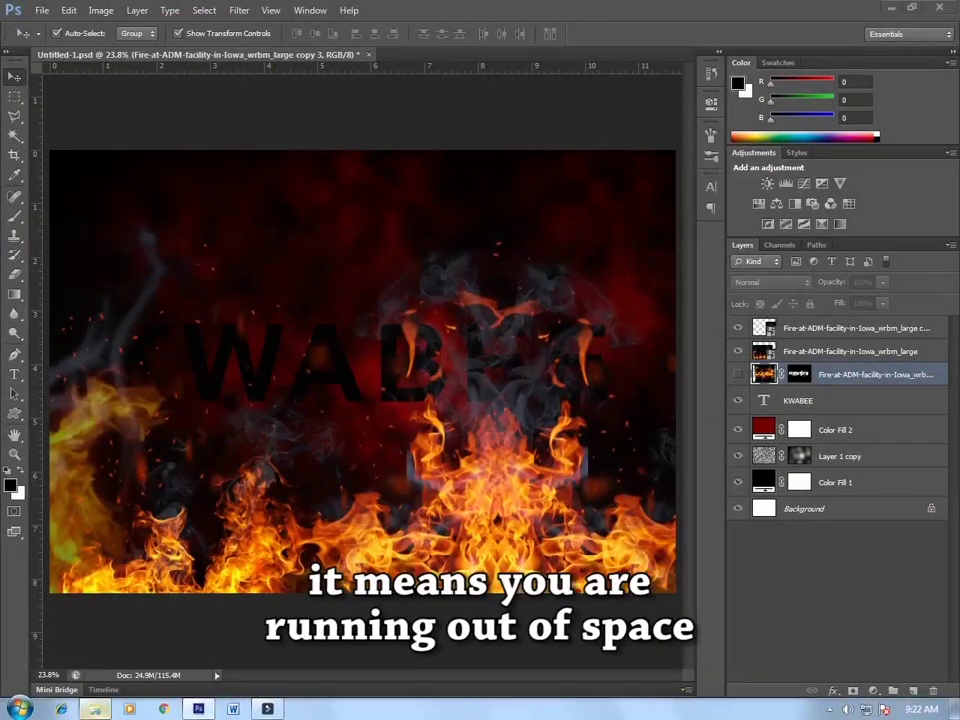
{"action": "left_click", "coordinate": [95, 709]}
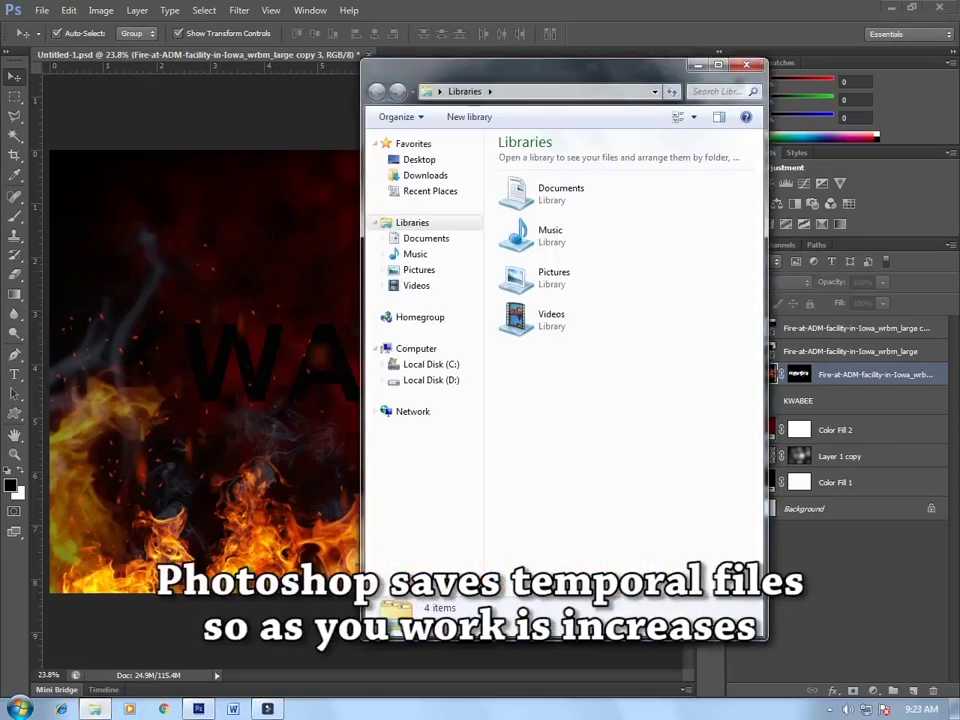
Delete the 121 MB Main.mp4 video from the Main > Video > MP4 folder.
{"action": "left_click", "coordinate": [415, 348]}
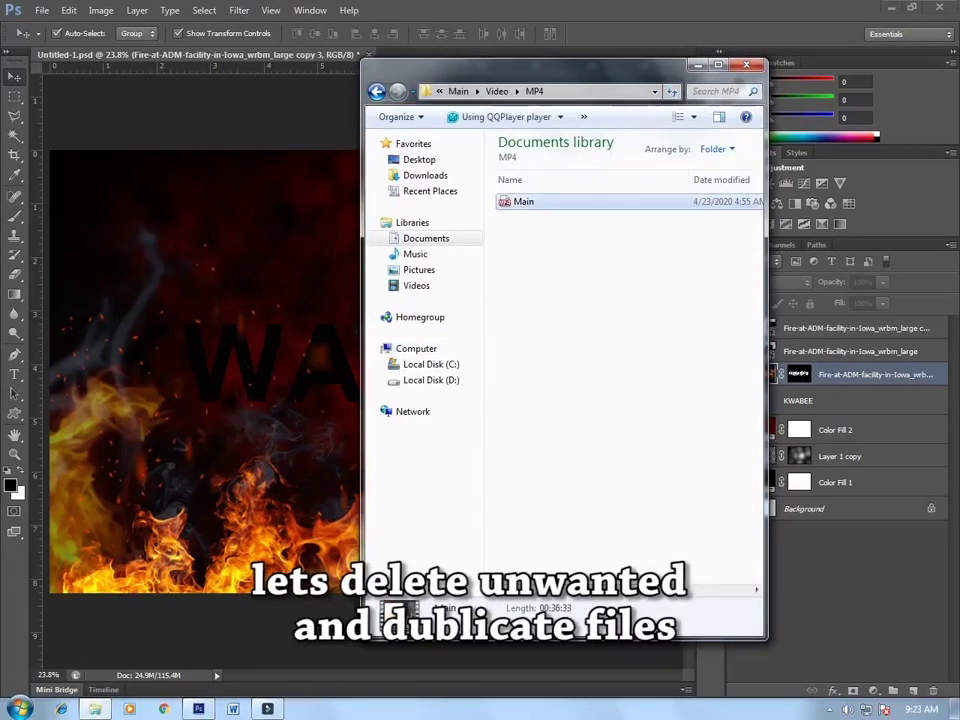
{"action": "right_click", "coordinate": [540, 204]}
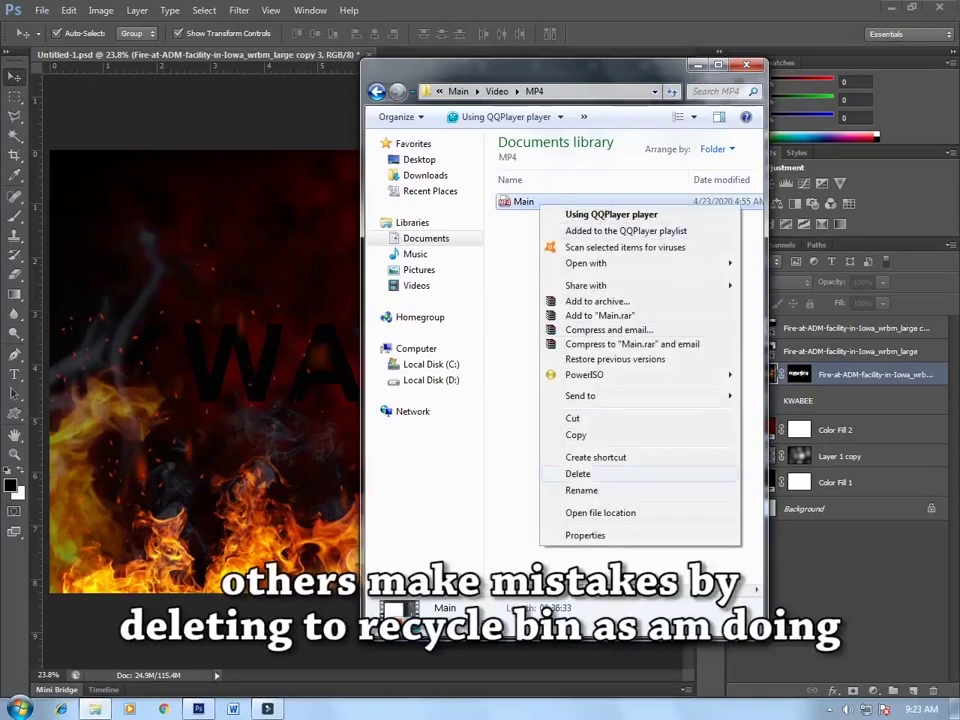
{"action": "left_click", "coordinate": [578, 473]}
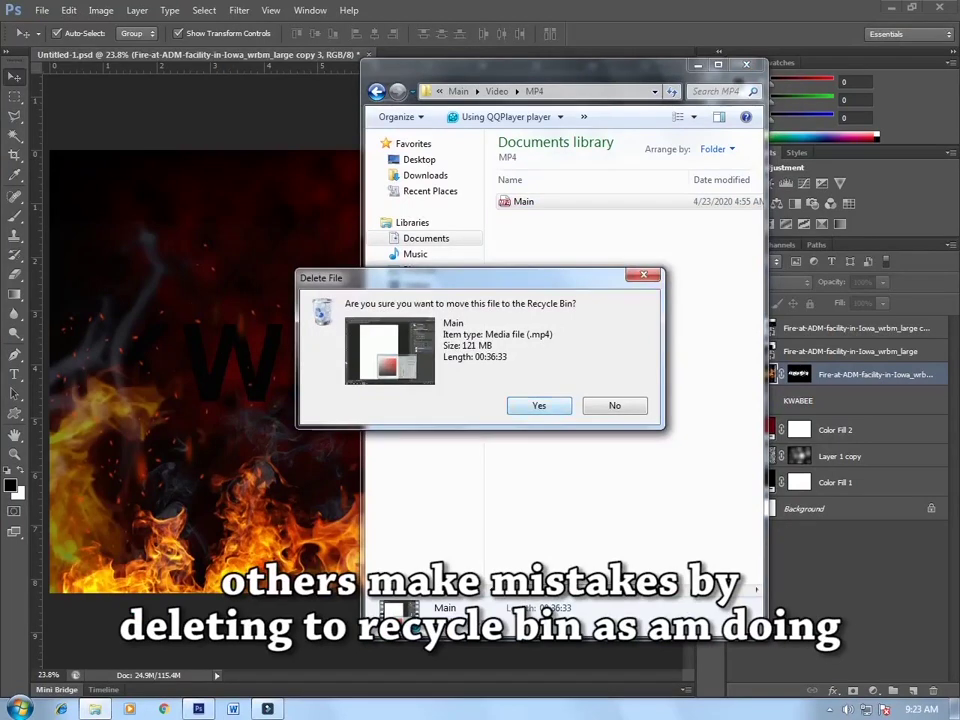
{"action": "key", "text": "Return"}
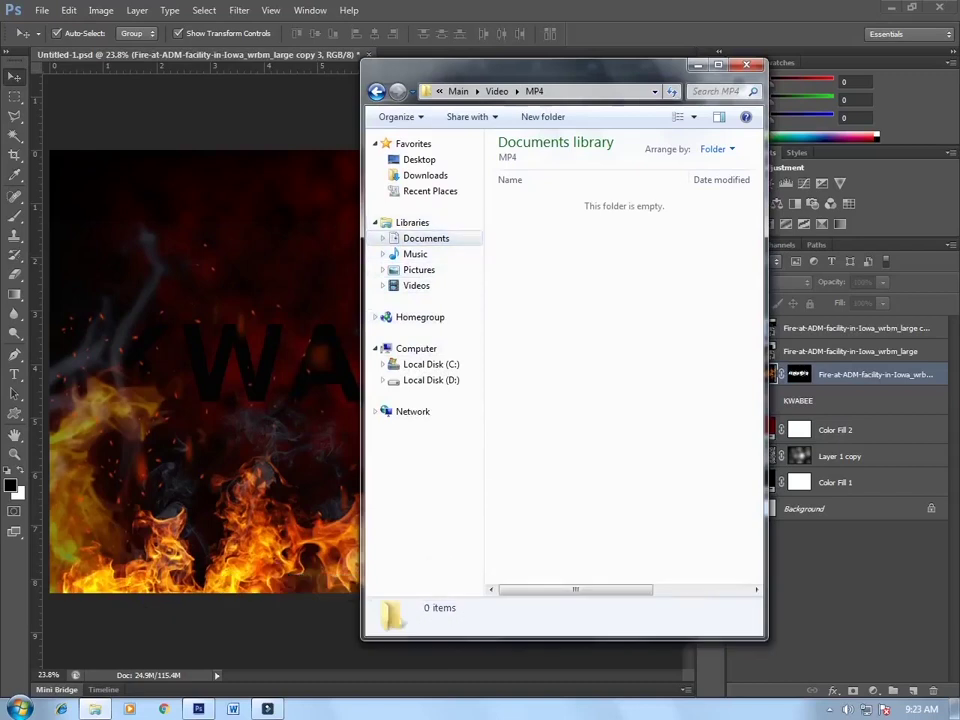
Delete the 1.36 GB '10000_Video_001.1 - Copy' file from Documents > ActivePresenter > Main_files.
{"action": "left_click", "coordinate": [426, 238]}
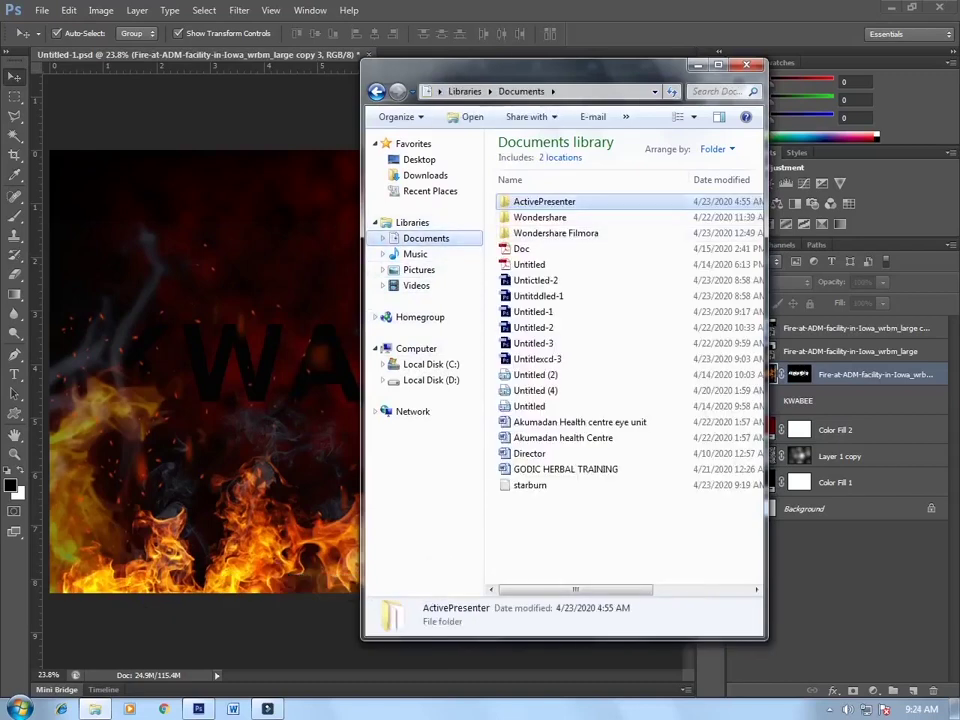
{"action": "double_click", "coordinate": [514, 197]}
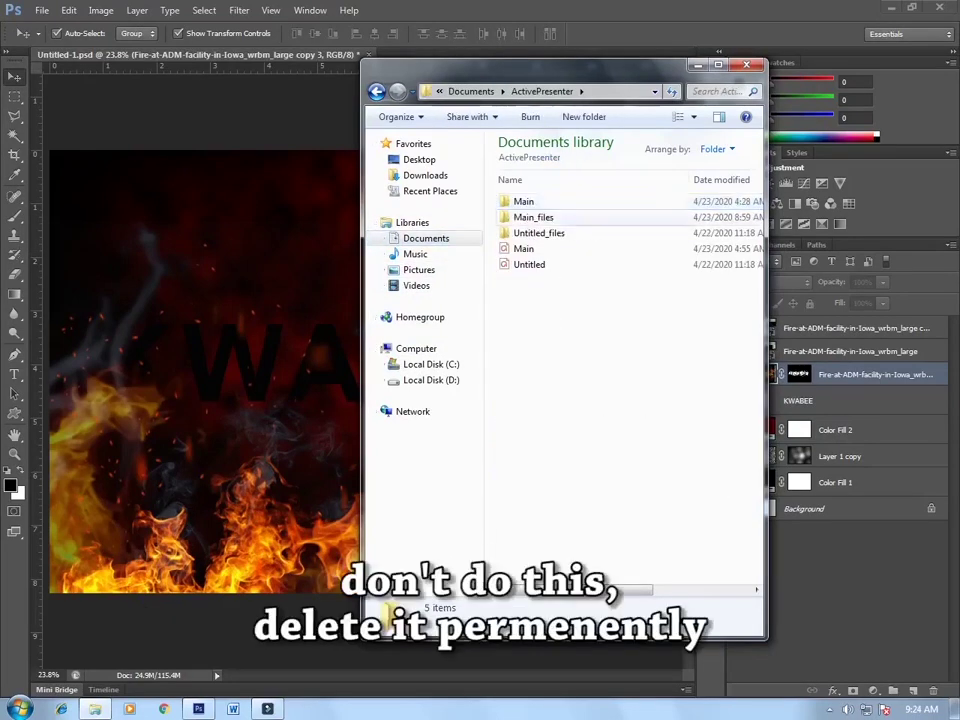
{"action": "double_click", "coordinate": [533, 217]}
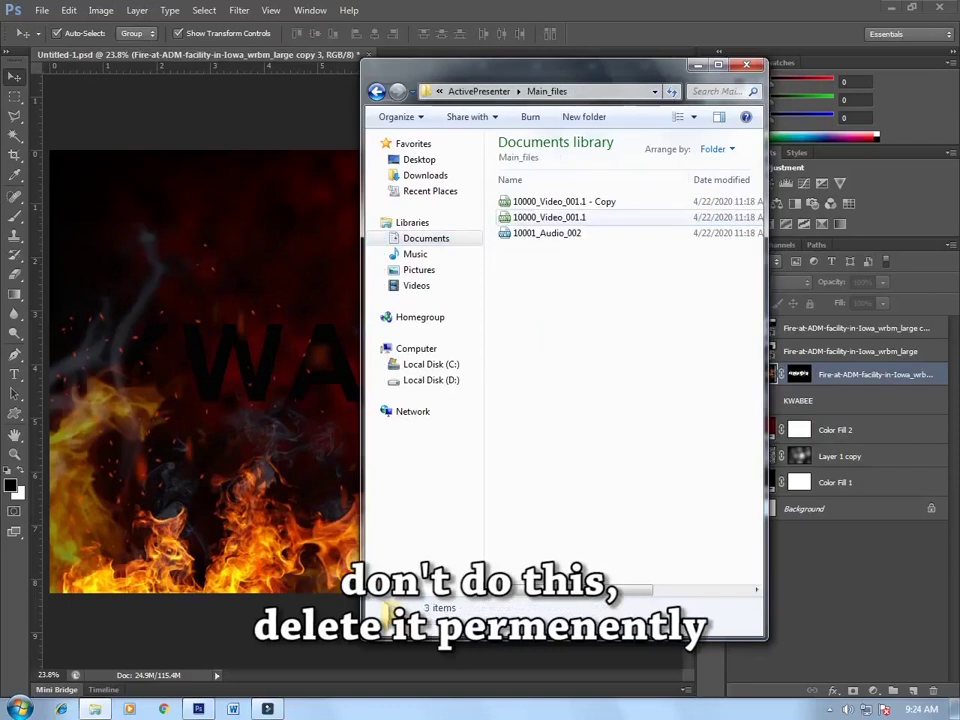
{"action": "left_click", "coordinate": [560, 201]}
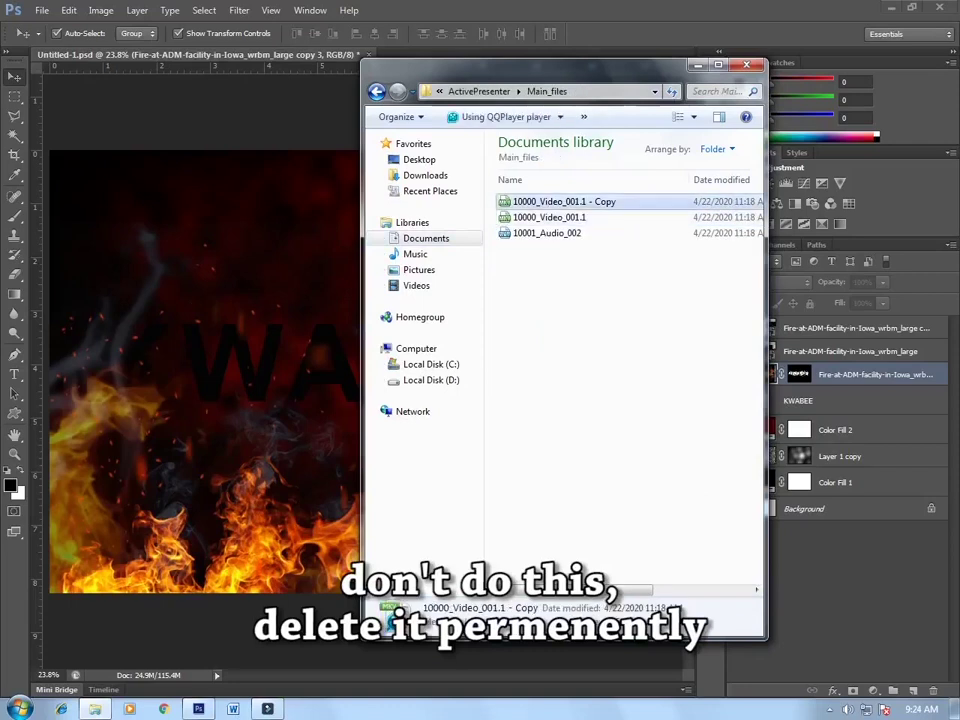
{"action": "right_click", "coordinate": [553, 203]}
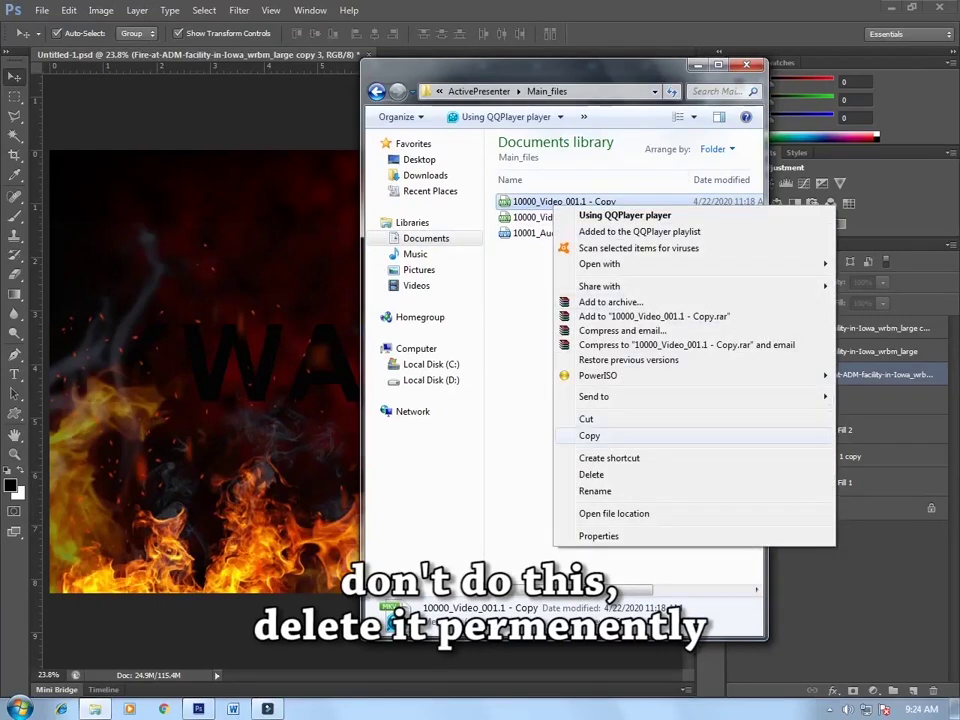
{"action": "left_click", "coordinate": [591, 474]}
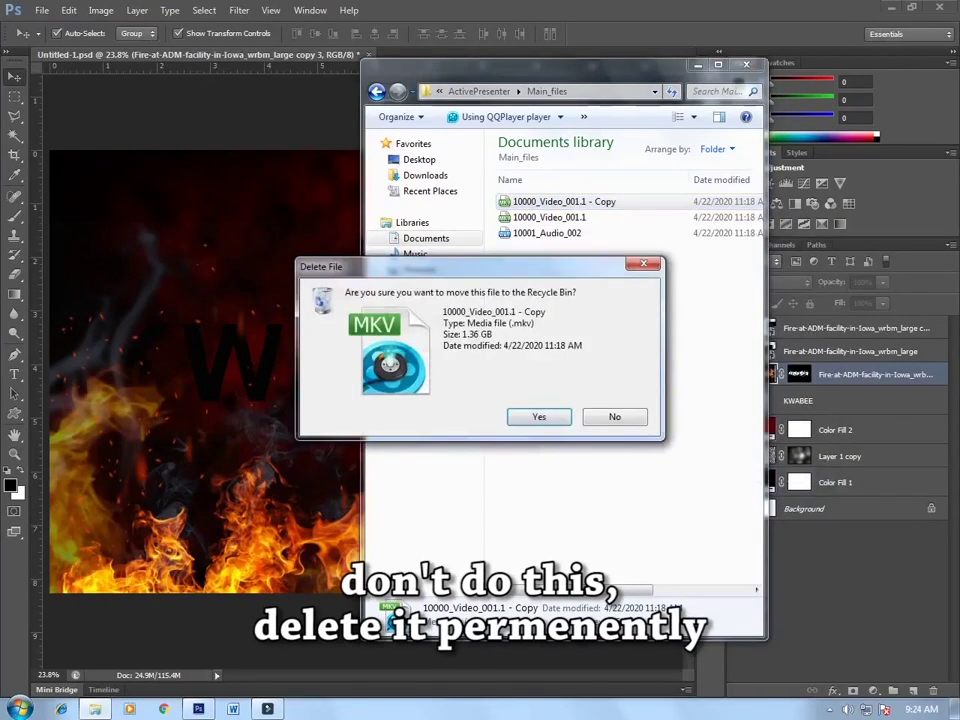
{"action": "key", "text": "Return"}
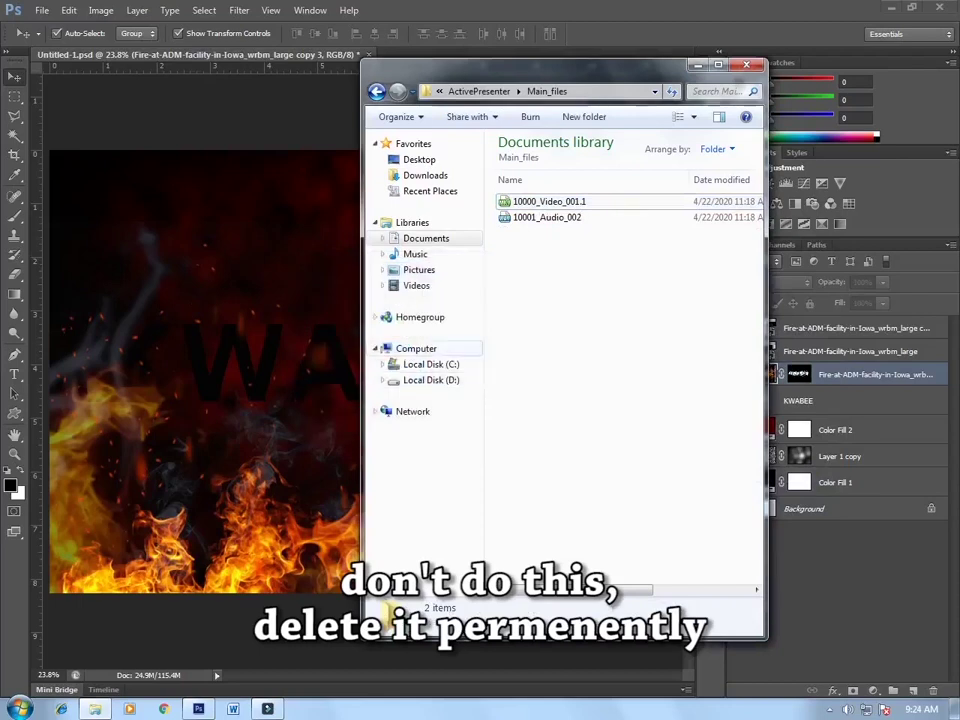
{"action": "left_click", "coordinate": [416, 348]}
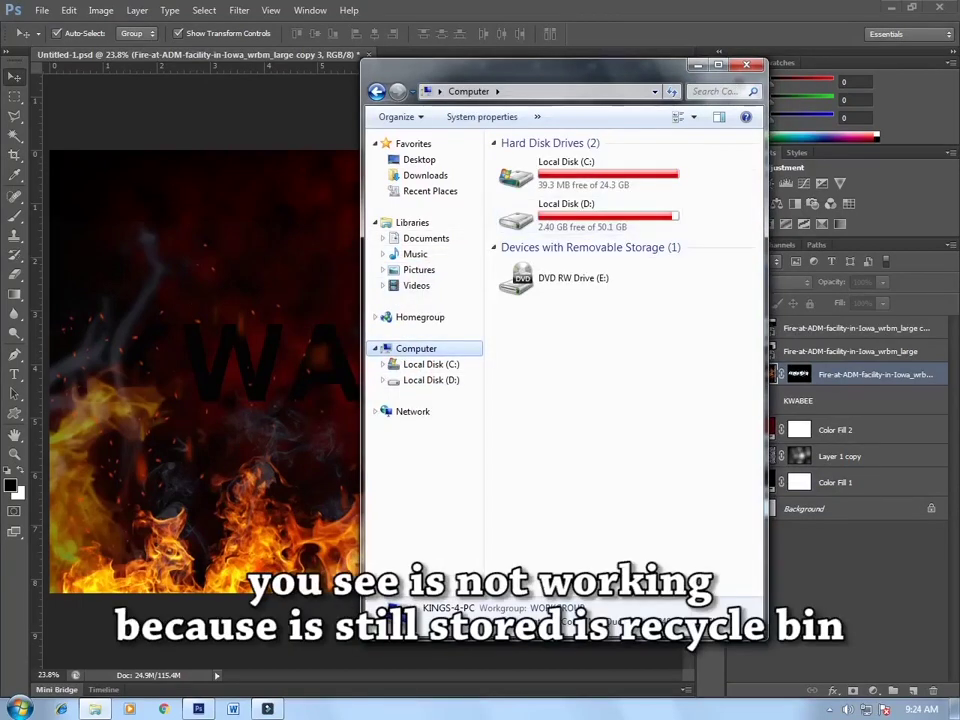
Refresh the Computer view to show 2.40 GB free on drive D, then close Explorer.
{"action": "right_click", "coordinate": [582, 363]}
{"action": "left_click", "coordinate": [600, 424]}
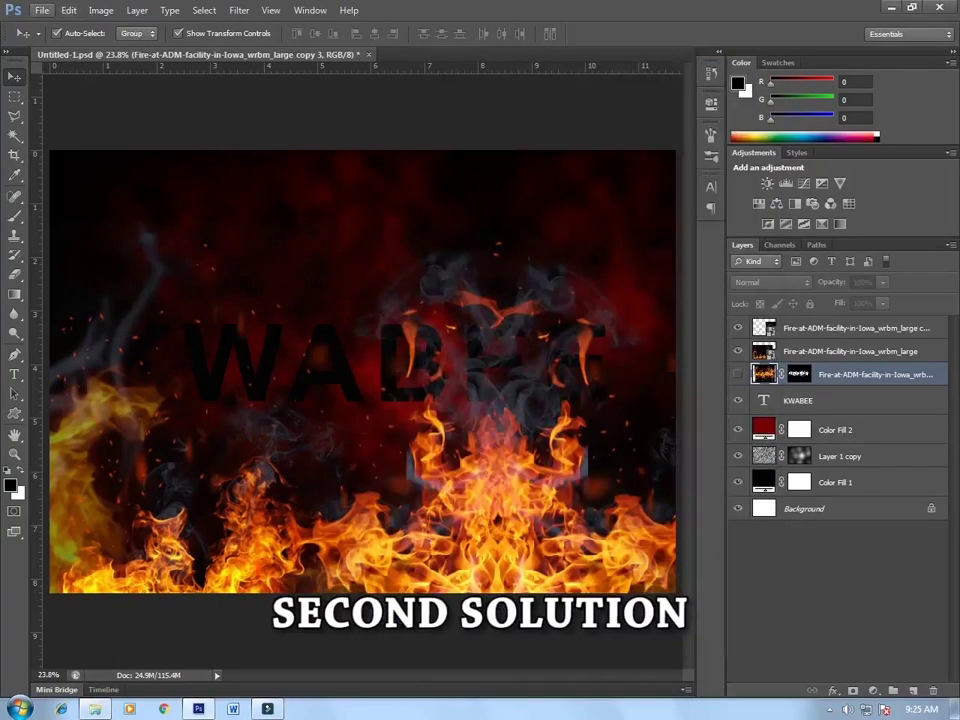
{"action": "left_click", "coordinate": [42, 10]}
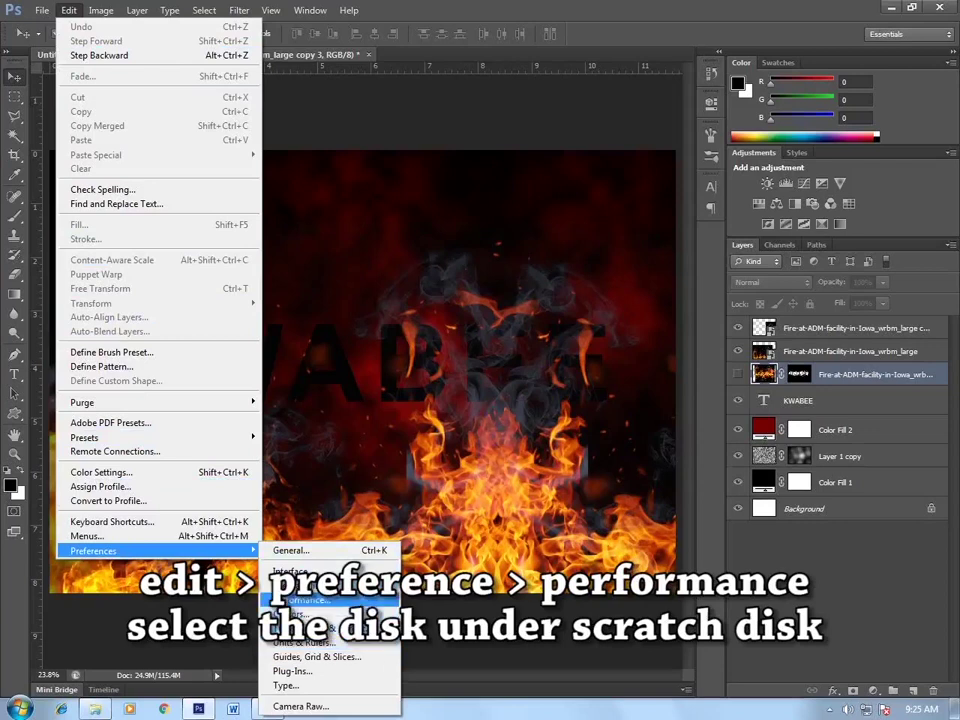
In Performance preferences, uncheck C:\ so only D:\ is used as the scratch disk.
{"action": "left_click", "coordinate": [285, 601]}
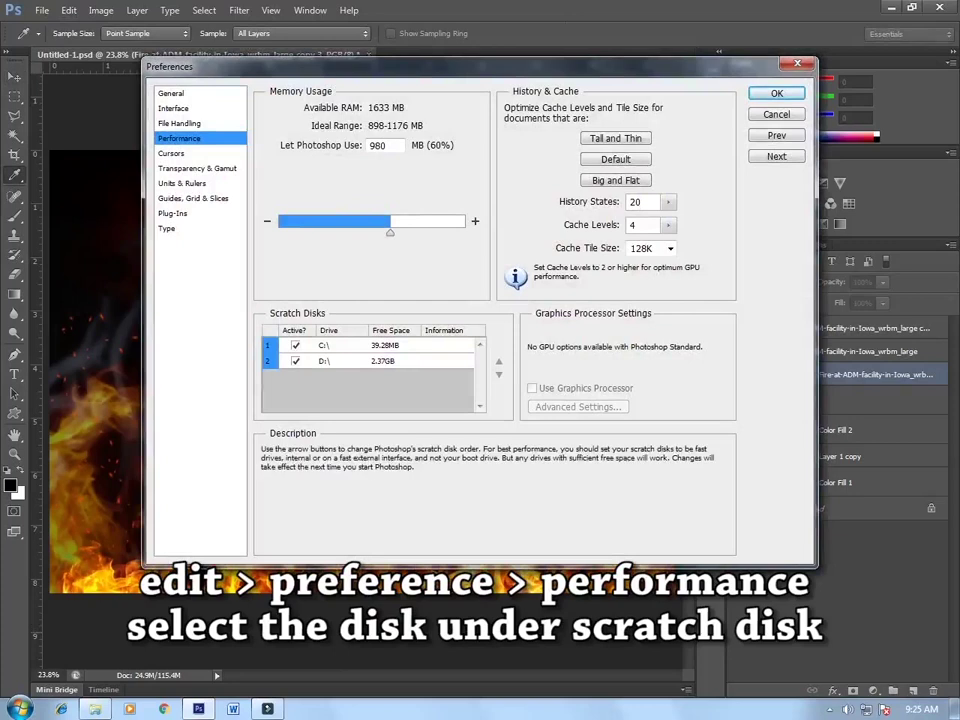
{"action": "left_click", "coordinate": [295, 361]}
{"action": "left_click", "coordinate": [295, 345]}
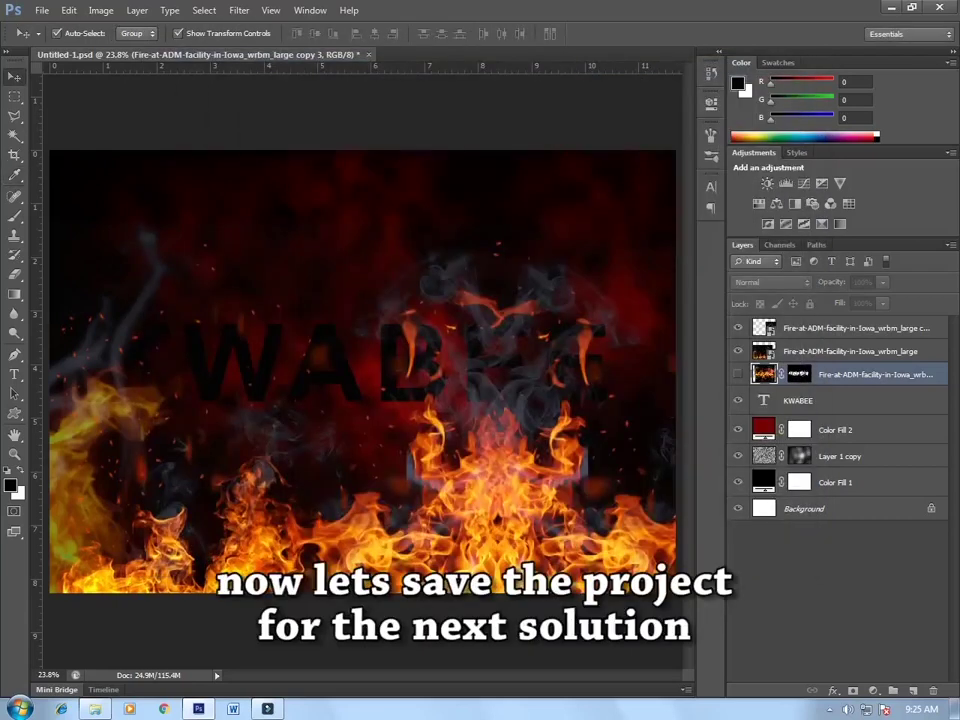
Save the project to Local Disk (D:) as Text Flame.psd with Maximize Compatibility.
{"action": "left_click", "coordinate": [41, 10]}
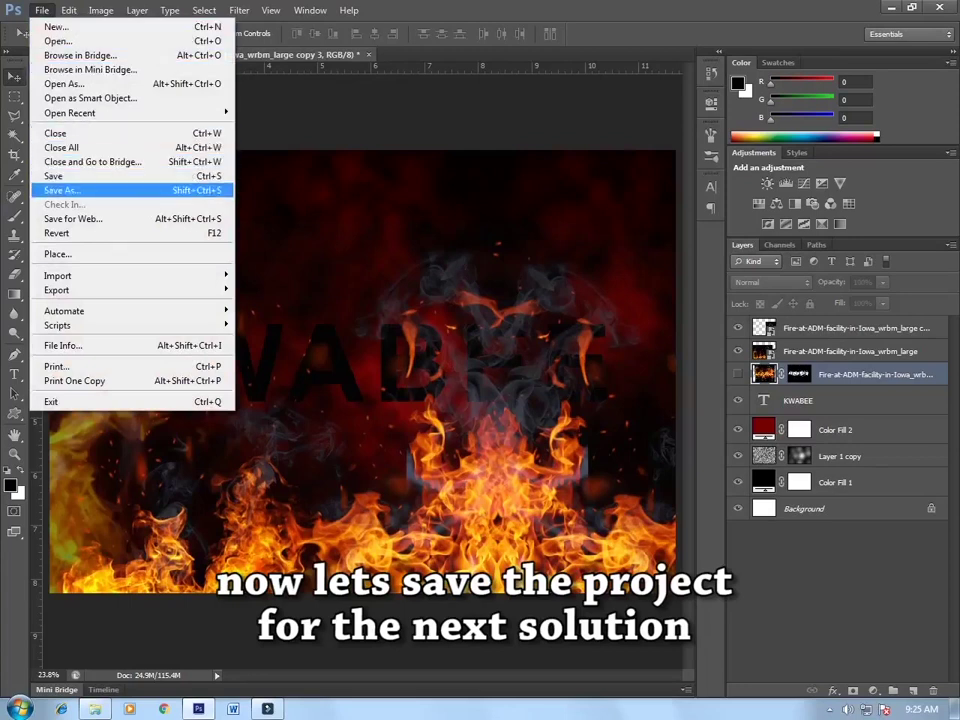
{"action": "left_click", "coordinate": [60, 190]}
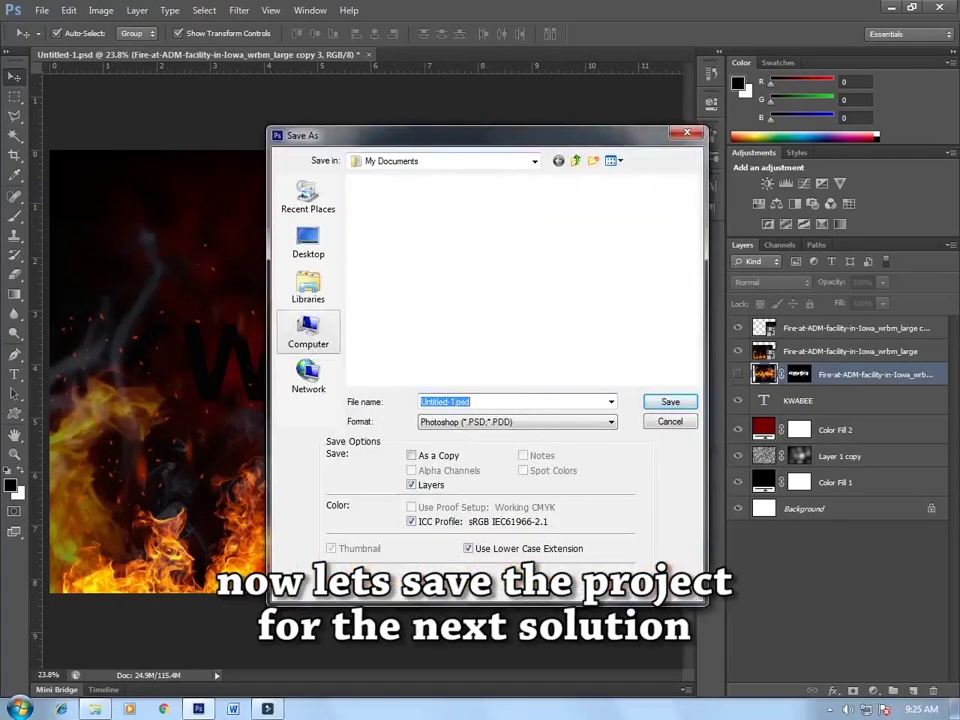
{"action": "left_click", "coordinate": [308, 330]}
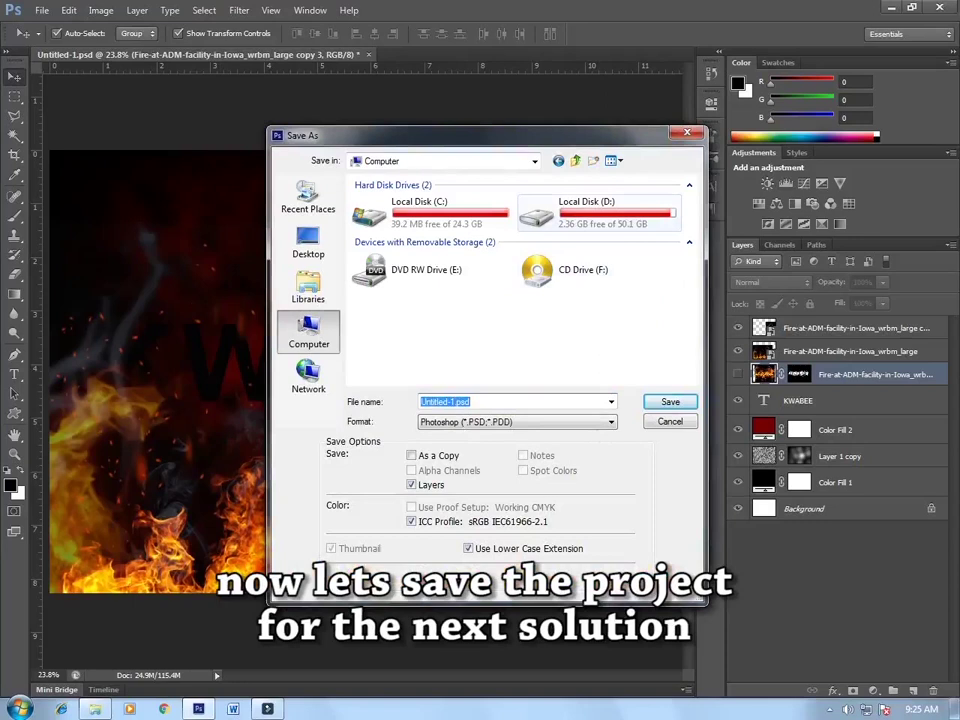
{"action": "double_click", "coordinate": [590, 212]}
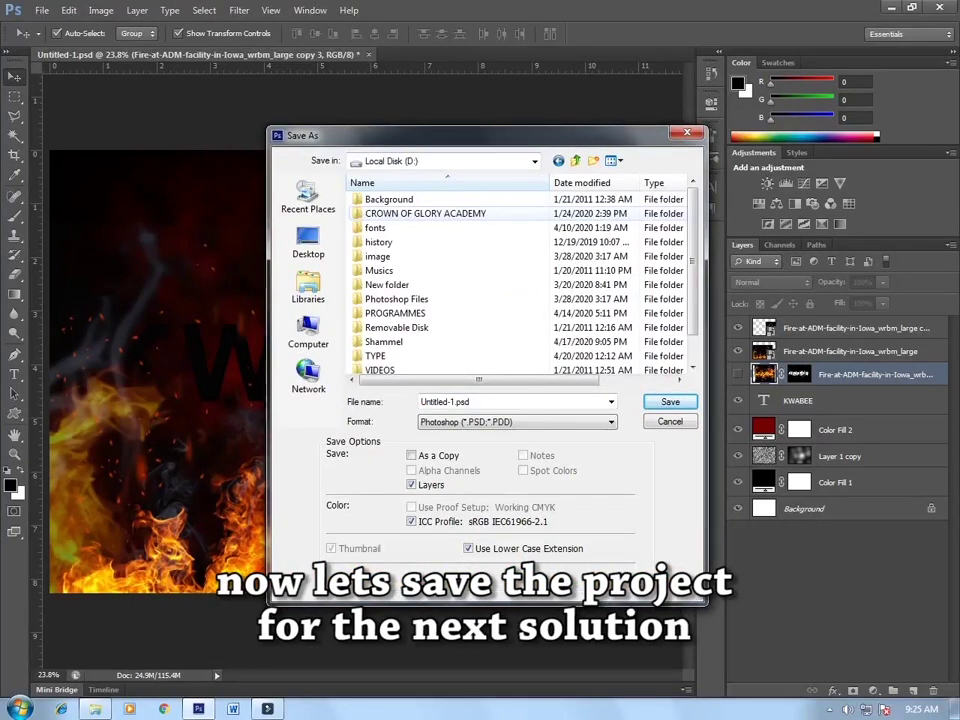
{"action": "scroll", "coordinate": [520, 280], "scroll_direction": "down", "scroll_amount": 1}
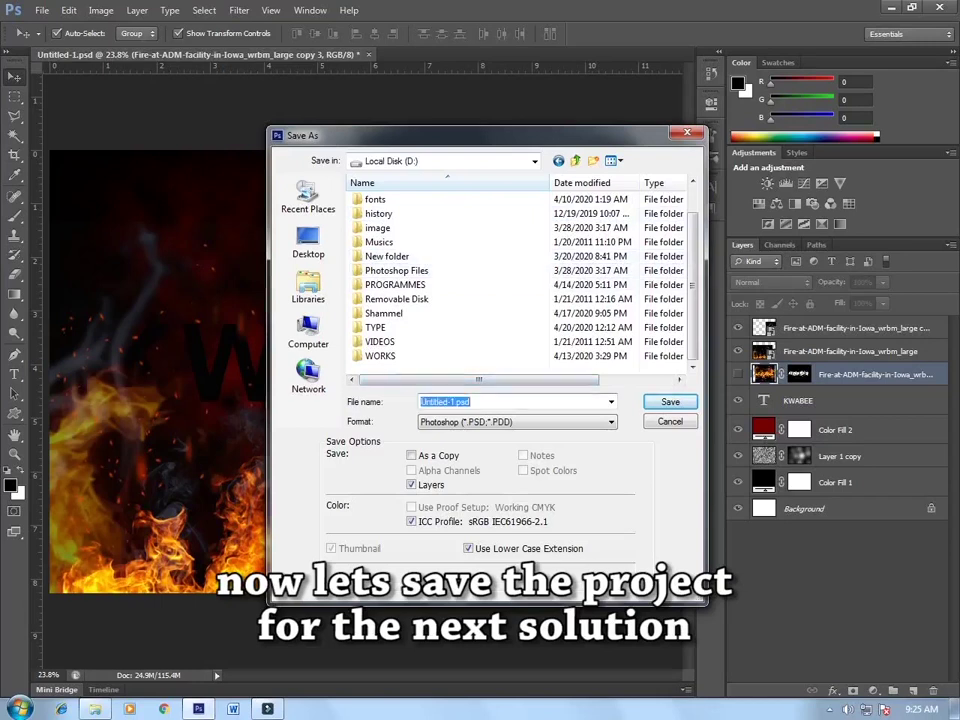
{"action": "type", "text": "Te"}
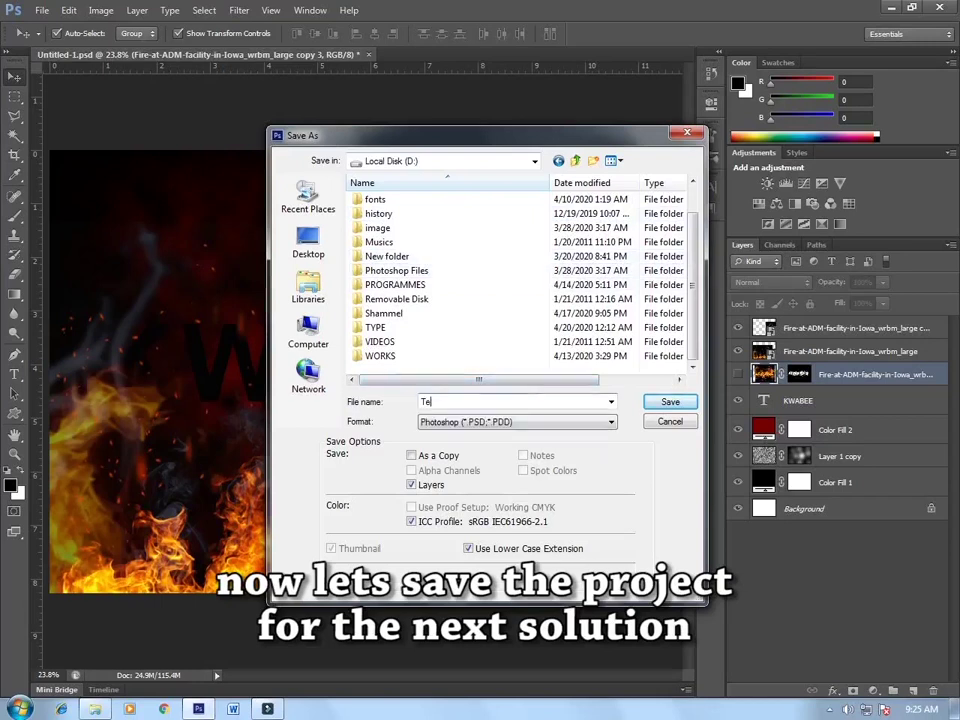
{"action": "type", "text": "xt "}
{"action": "type", "text": "Flame"}
{"action": "key", "text": "Return"}
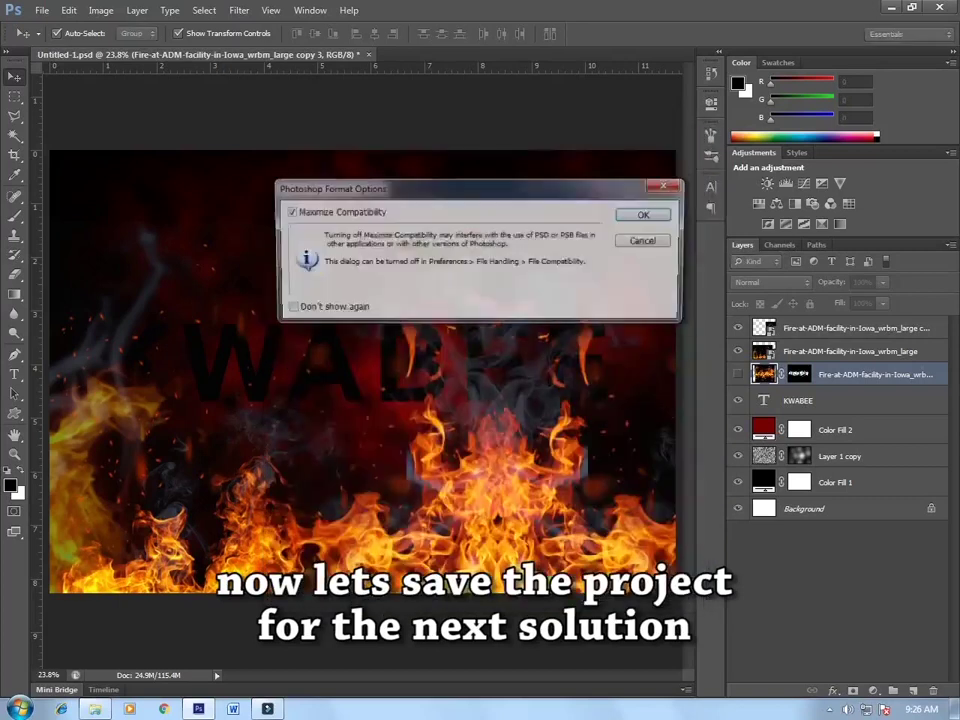
{"action": "key", "text": "Return"}
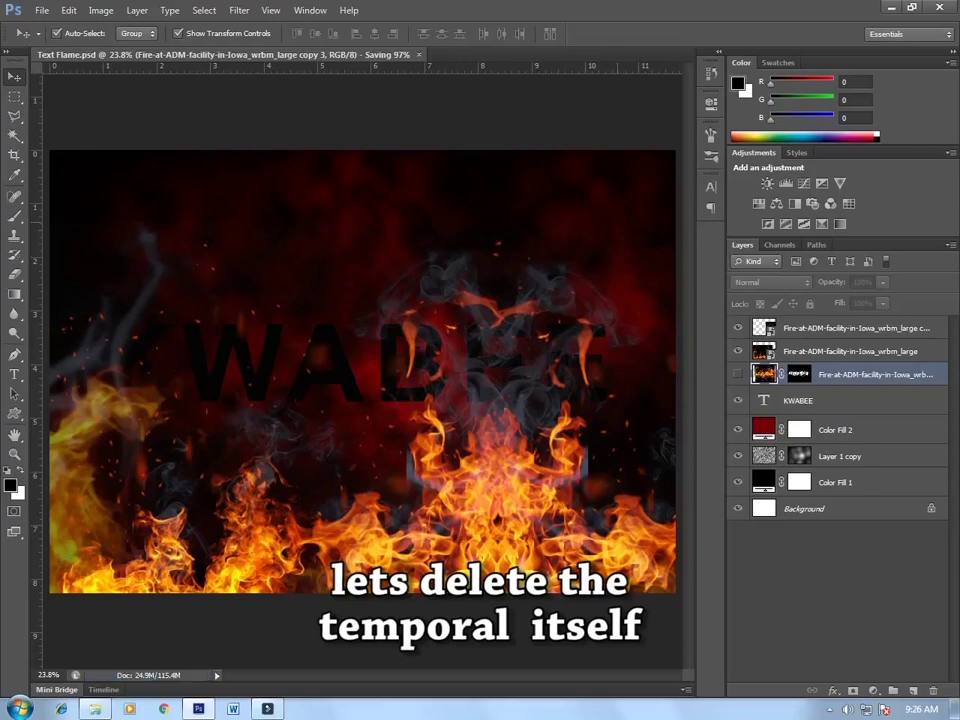
{"action": "key", "text": "super"}
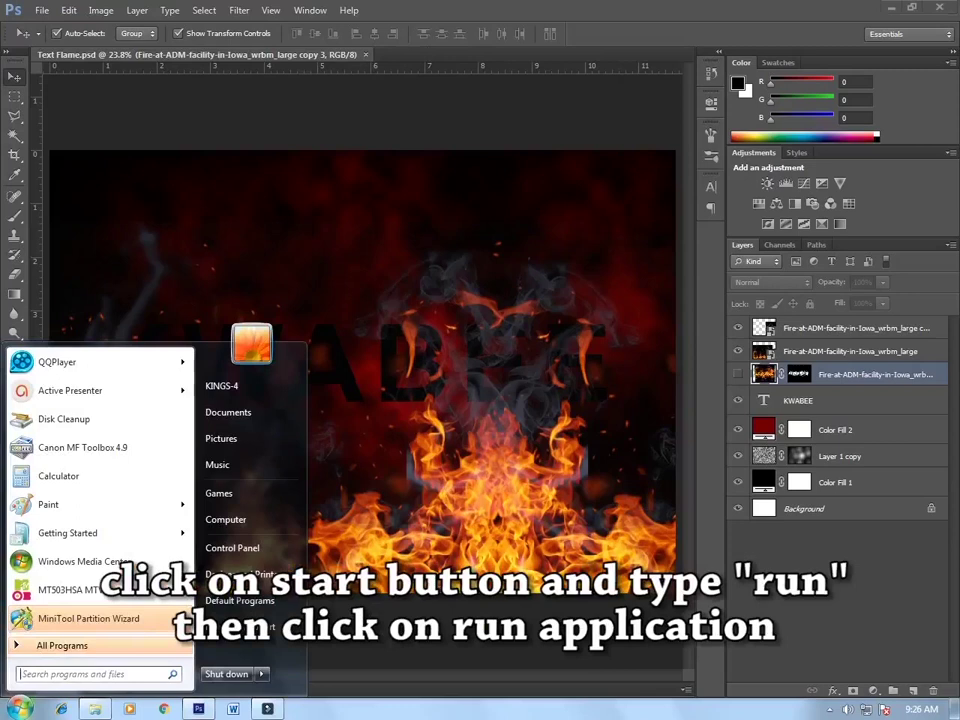
Run %temp% from the Run dialog to open the Temp folder.
{"action": "type", "text": "ru"}
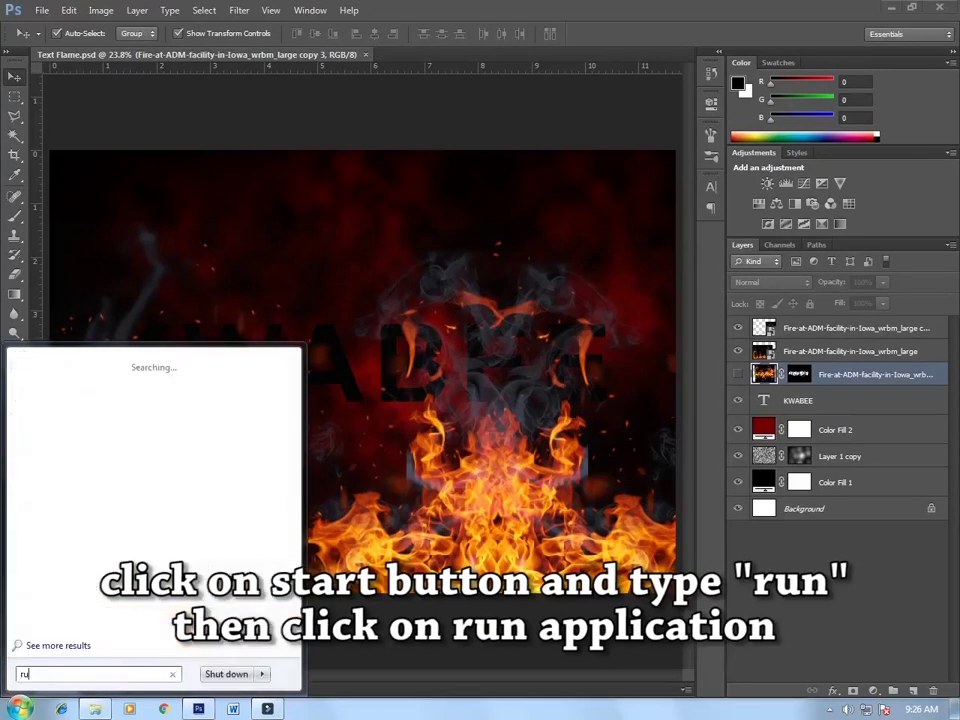
{"action": "type", "text": "n"}
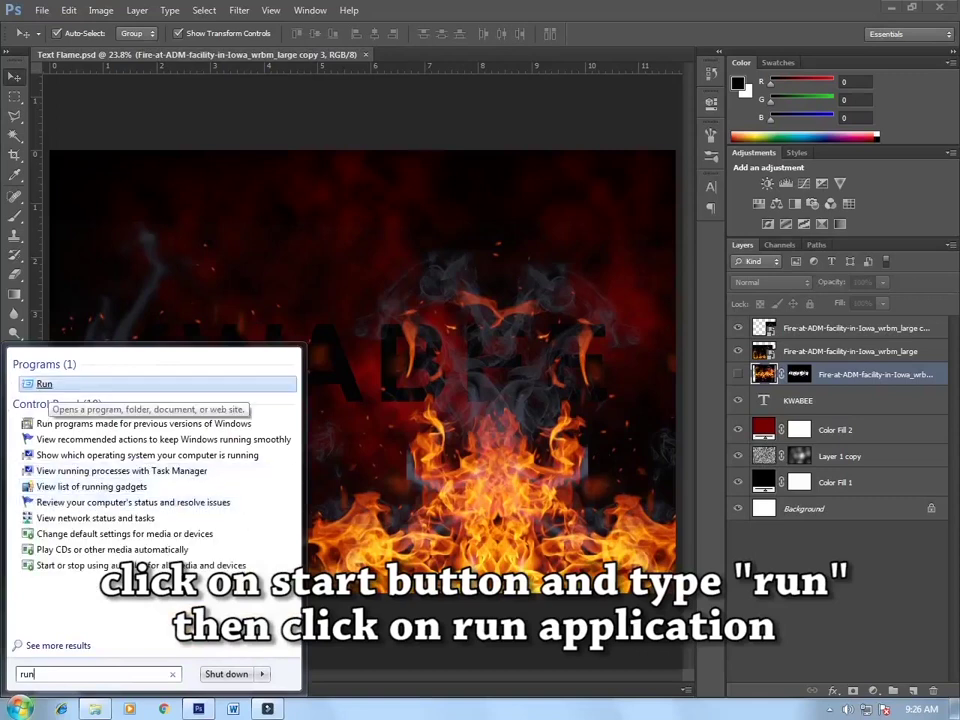
{"action": "left_click", "coordinate": [44, 384]}
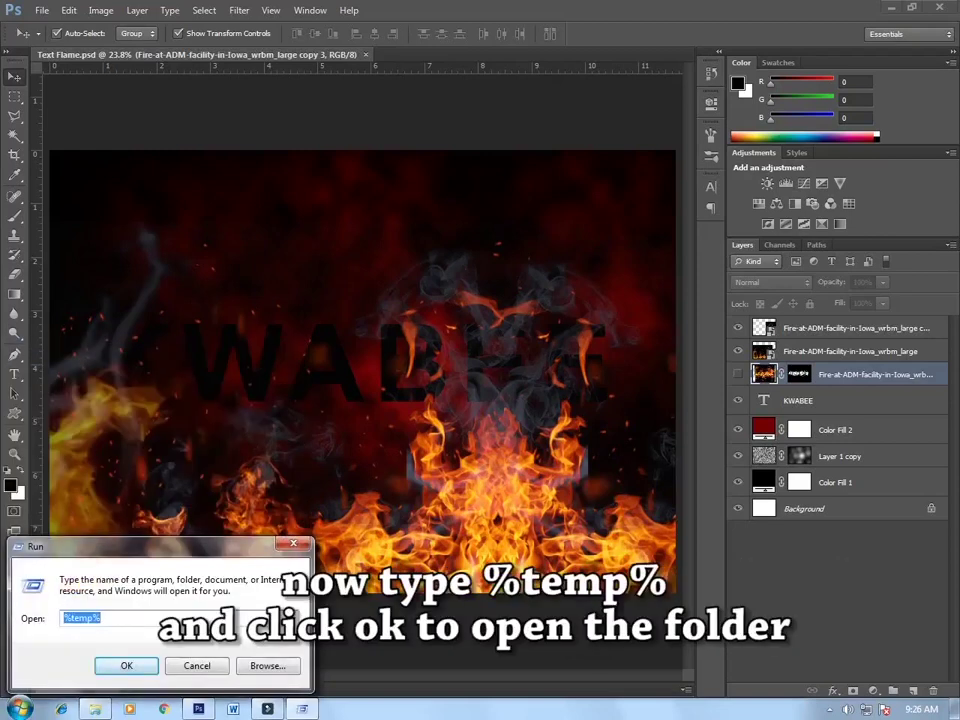
{"action": "key", "text": "BackSpace"}
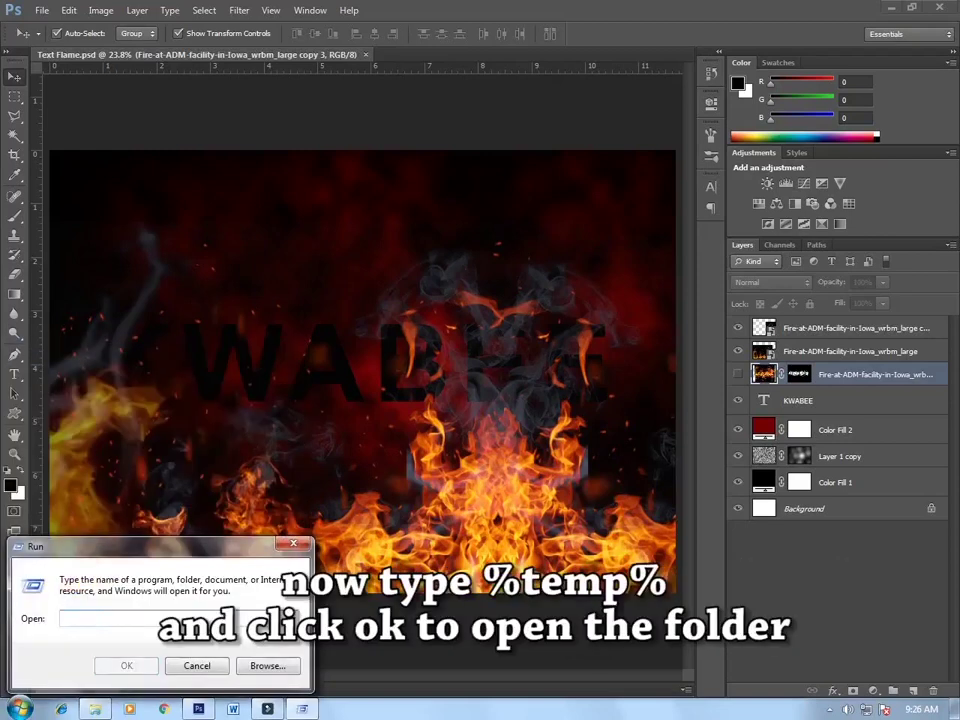
{"action": "type", "text": "%temp%"}
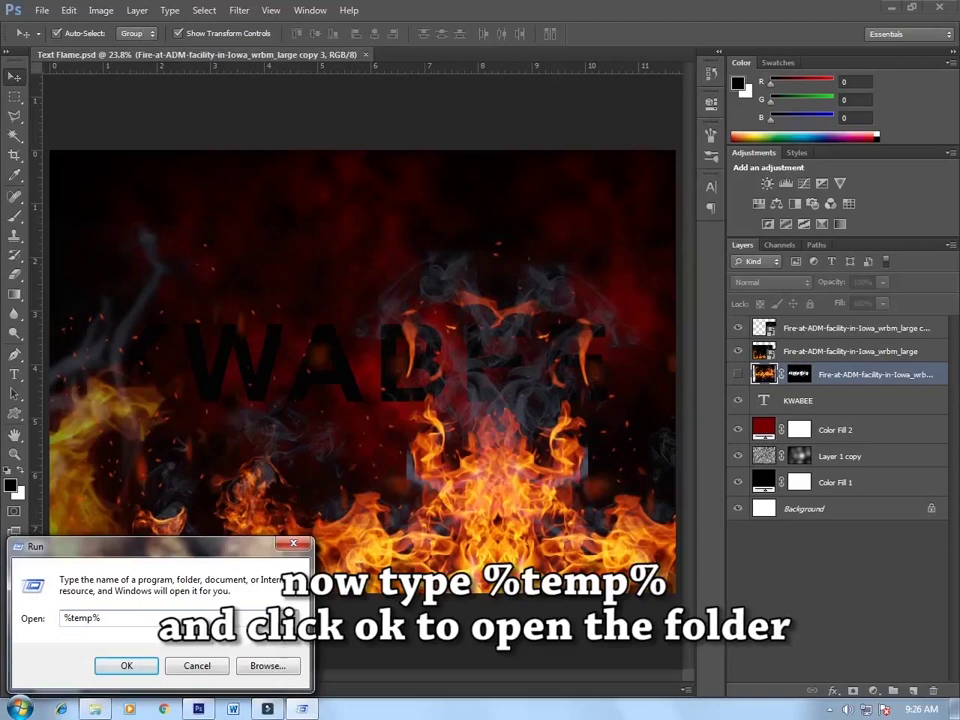
{"action": "key", "text": "Return"}
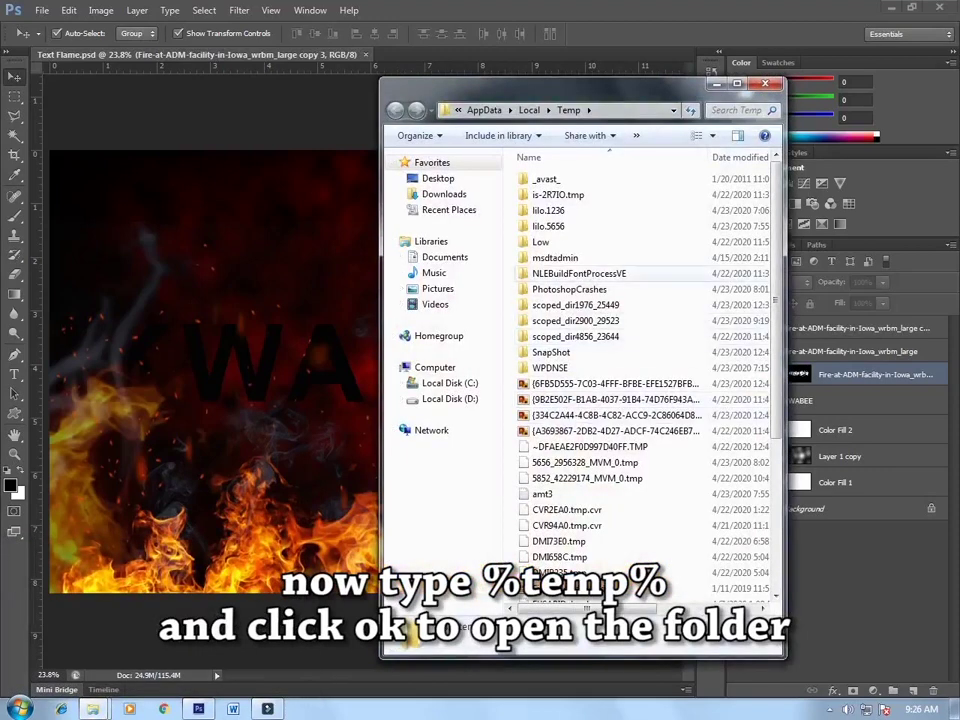
Permanently delete all 42 Temp items, skipping the five files still in use.
{"action": "left_click_drag", "start_coordinate": [671, 176], "coordinate": [508, 628]}
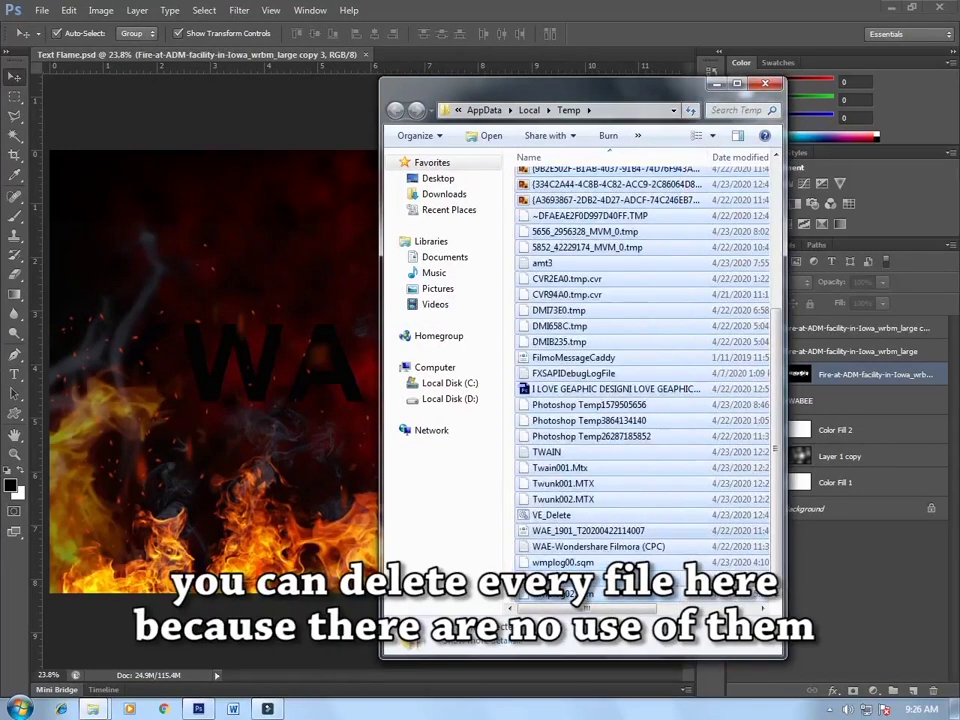
{"action": "scroll", "coordinate": [507, 628], "scroll_direction": "up", "scroll_amount": 2}
{"action": "scroll", "coordinate": [507, 628], "scroll_direction": "up", "scroll_amount": 3}
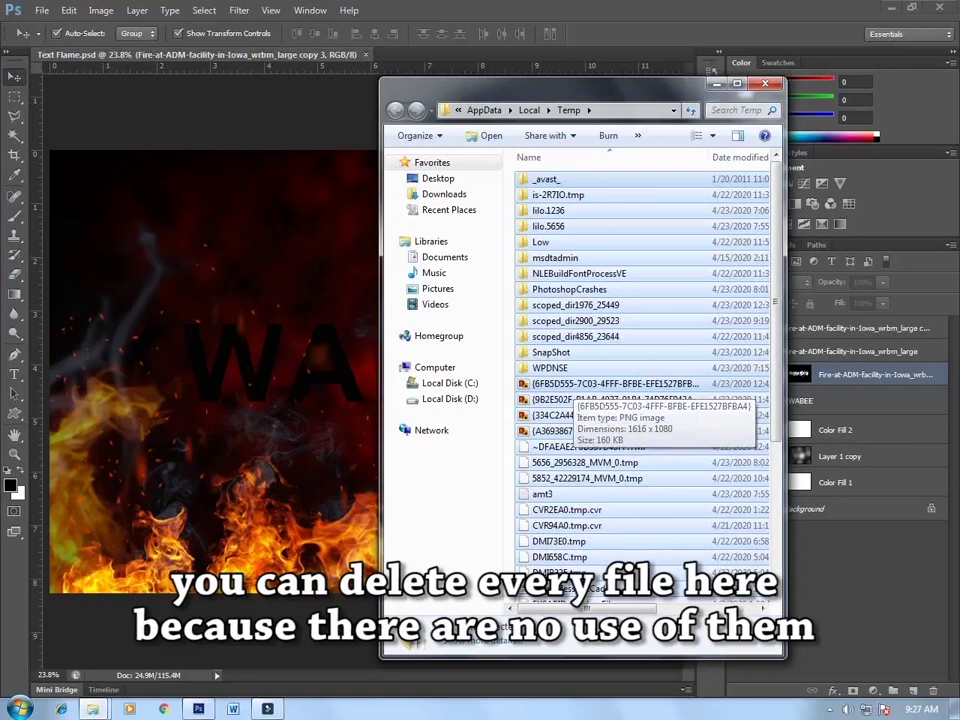
{"action": "key", "text": "shift+Delete"}
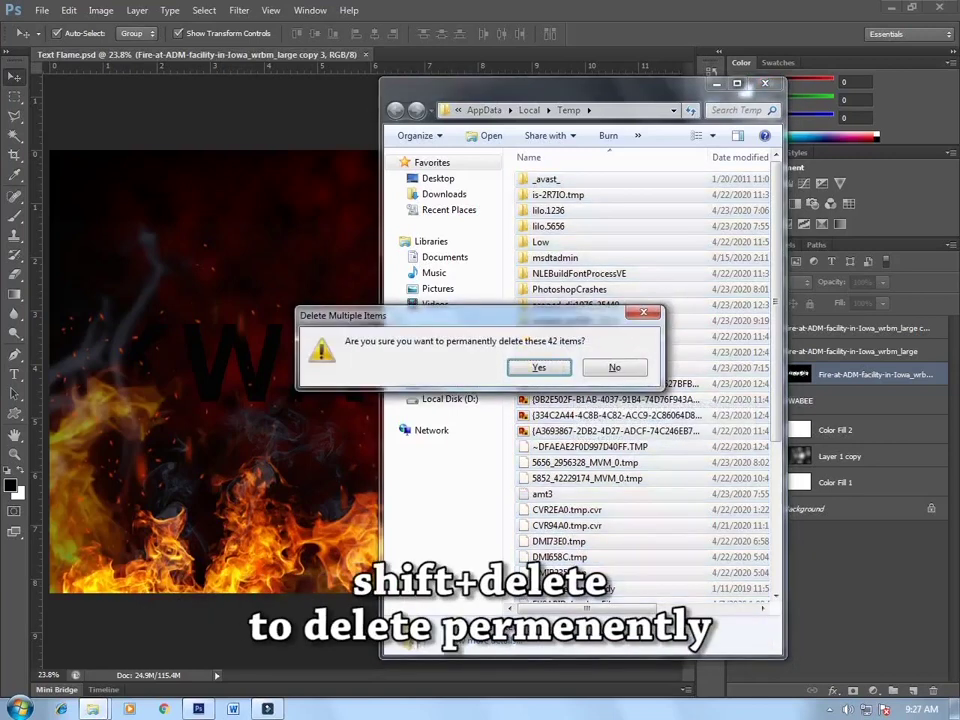
{"action": "key", "text": "Return"}
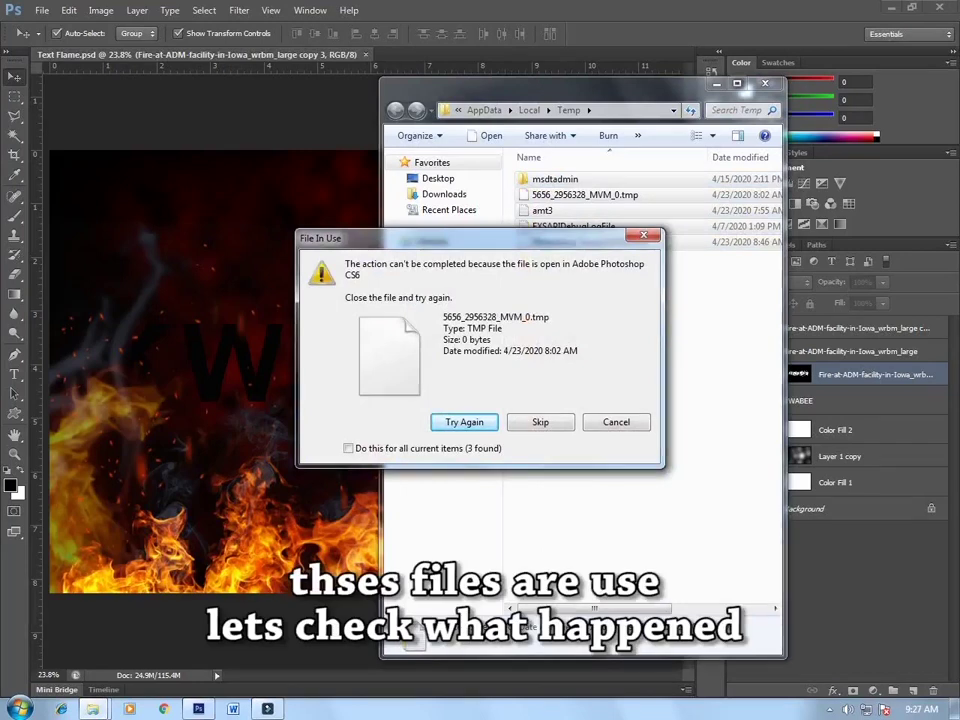
{"action": "left_click", "coordinate": [348, 448]}
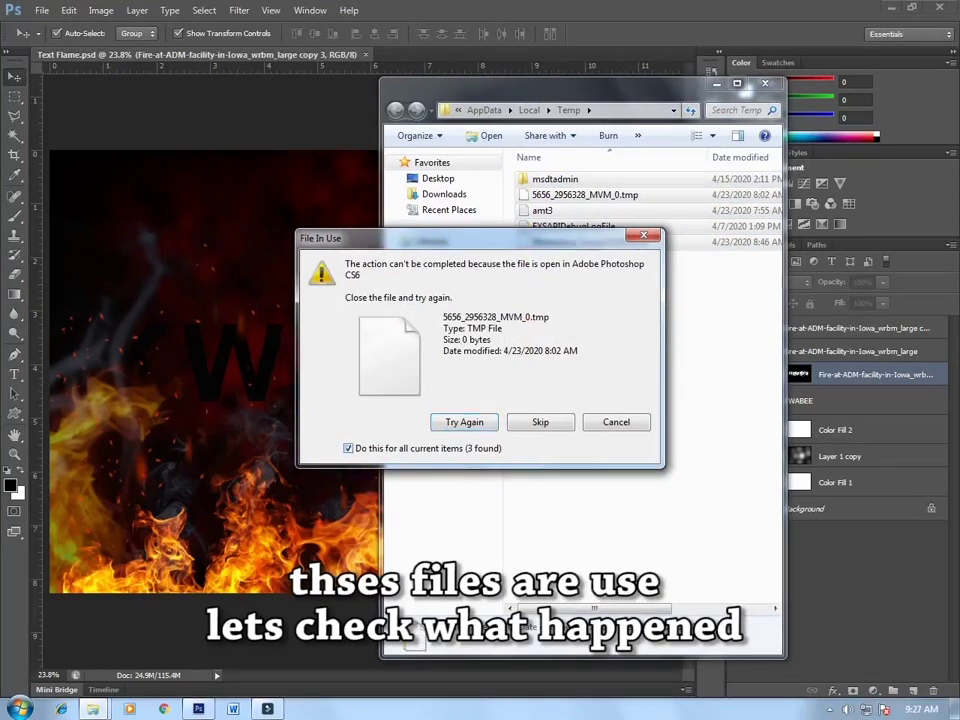
{"action": "key", "text": "Return"}
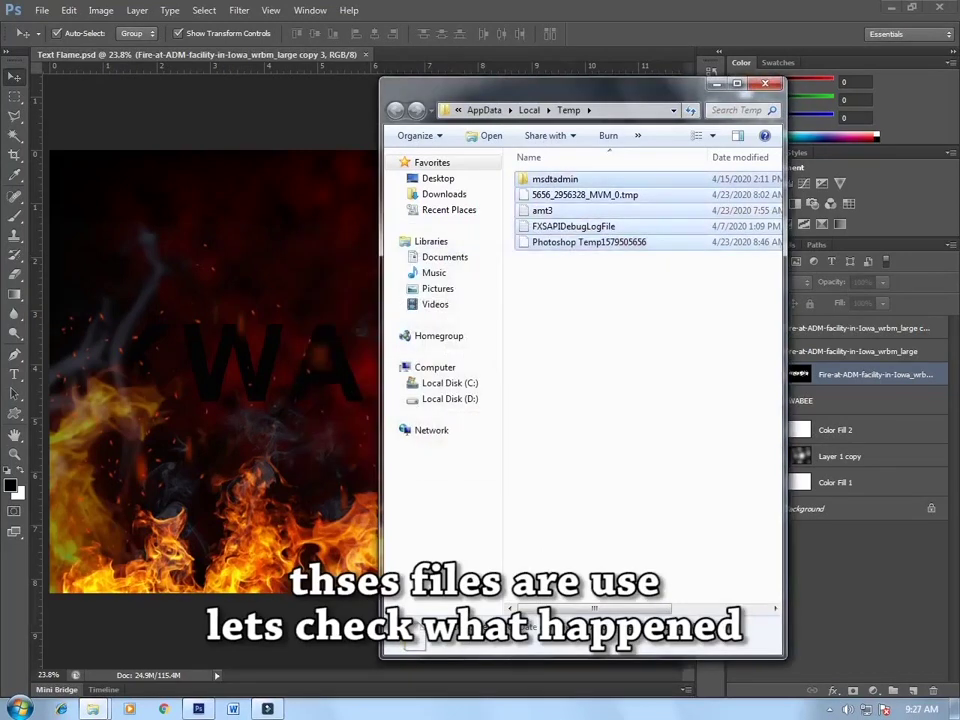
{"action": "left_click", "coordinate": [413, 640]}
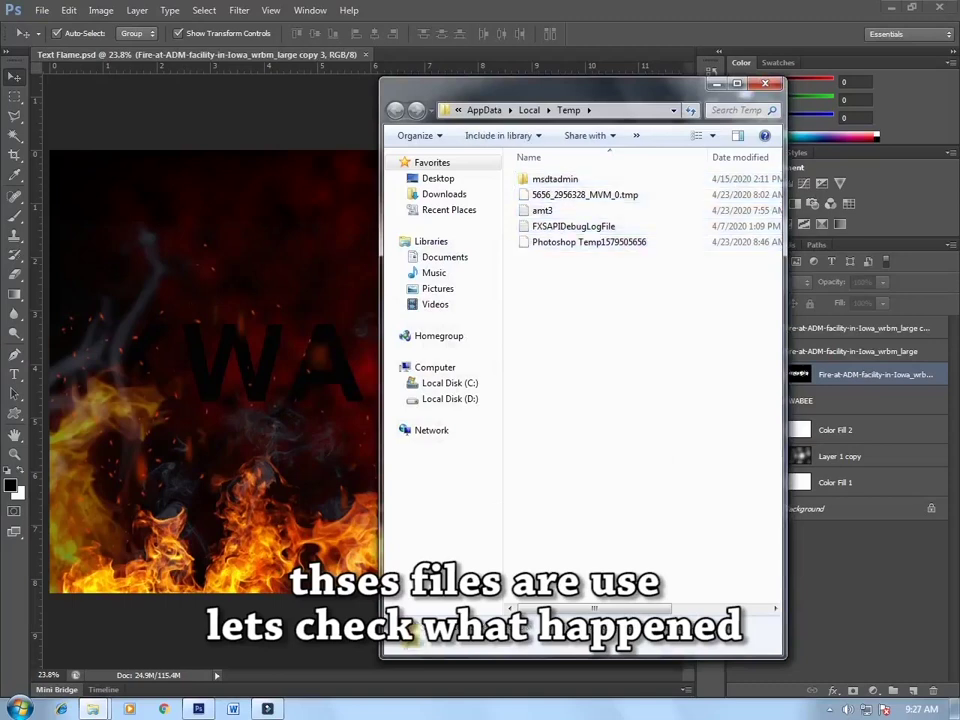
{"action": "left_click", "coordinate": [435, 367]}
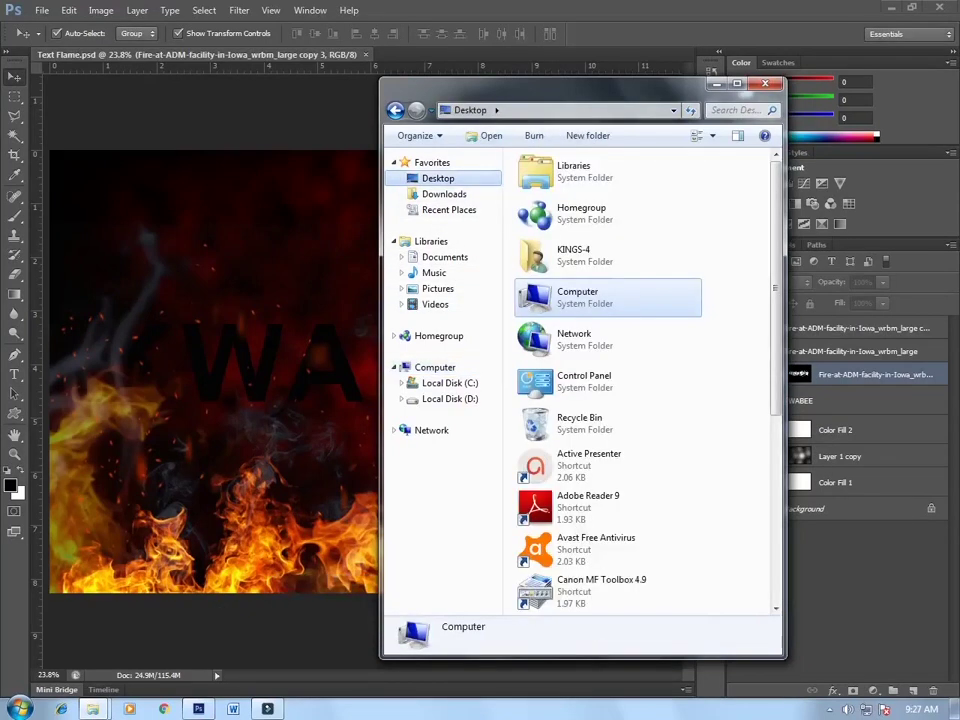
Empty the Recycle Bin, confirm drive C has 3.11 GB free of 24.3 GB, then close Explorer.
{"action": "key", "text": "Down"}
{"action": "key", "text": "Down"}
{"action": "key", "text": "Down"}
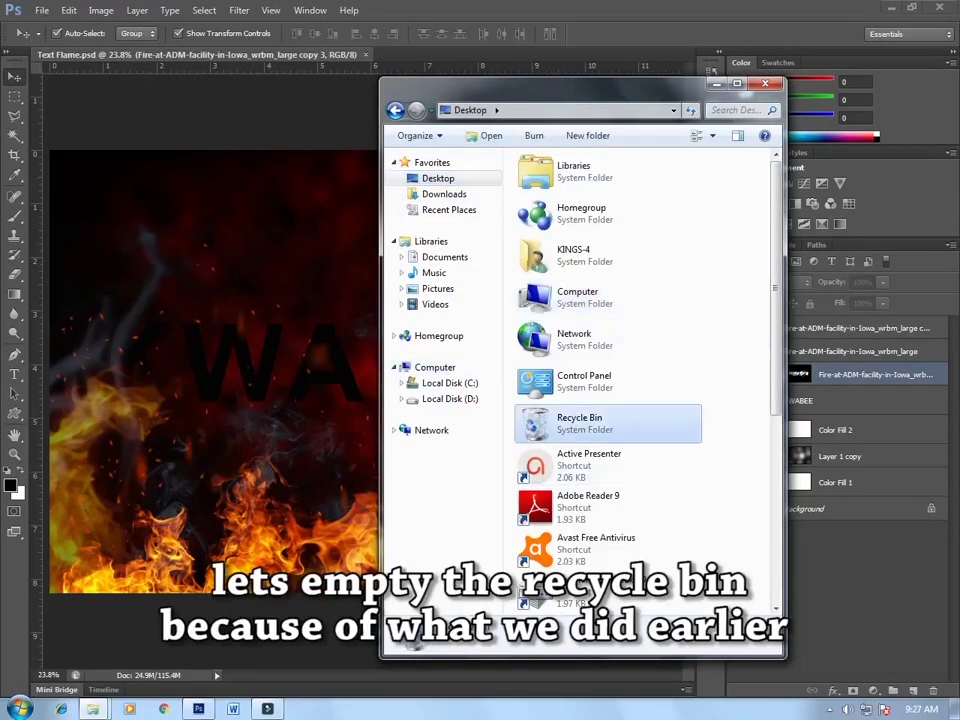
{"action": "key", "text": "shift+F10"}
{"action": "key", "text": "Down"}
{"action": "key", "text": "Down"}
{"action": "key", "text": "Down"}
{"action": "key", "text": "Return"}
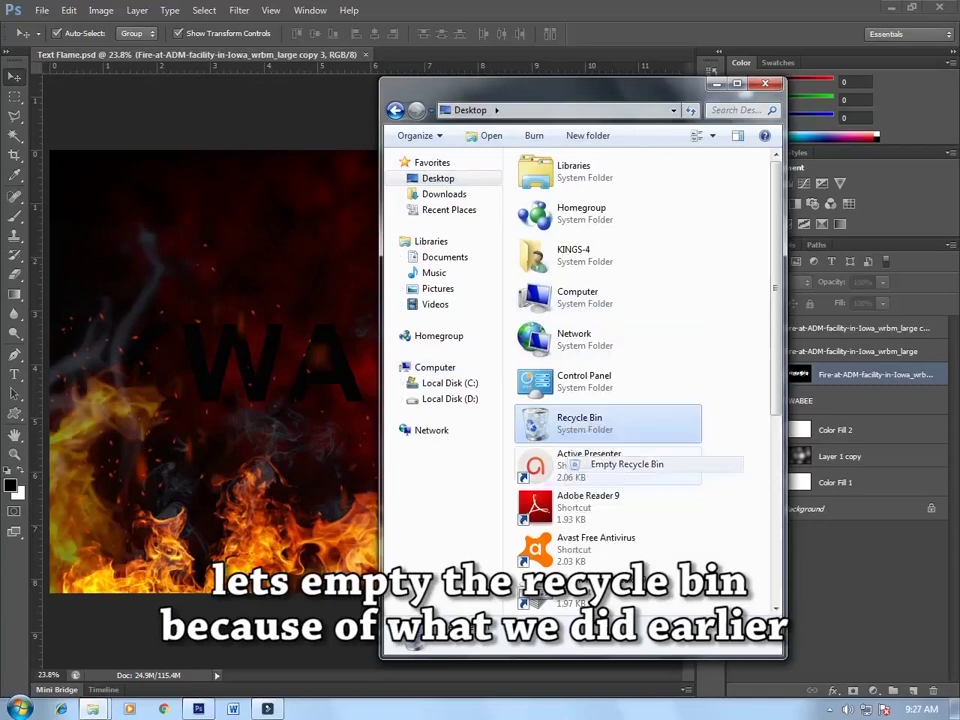
{"action": "key", "text": "Return"}
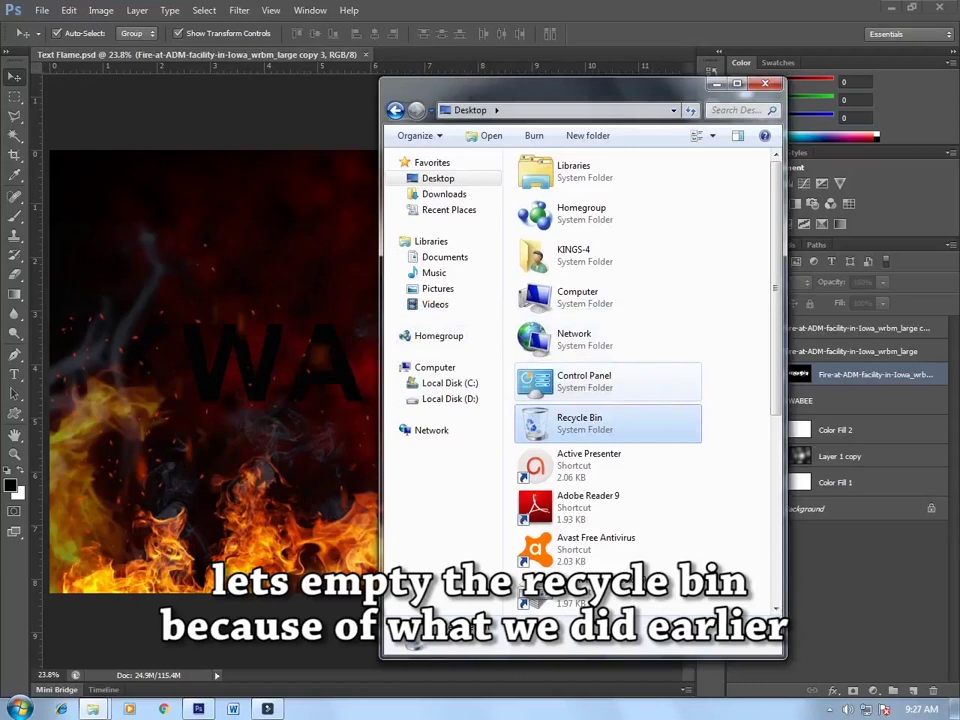
{"action": "left_click", "coordinate": [435, 367]}
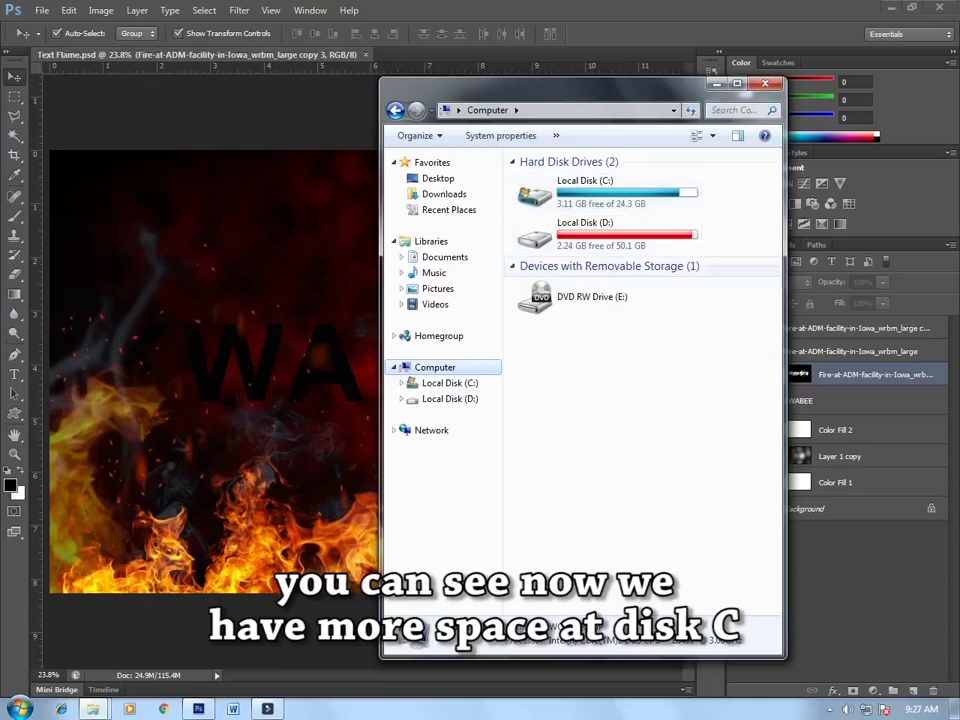
{"action": "left_click", "coordinate": [717, 83]}
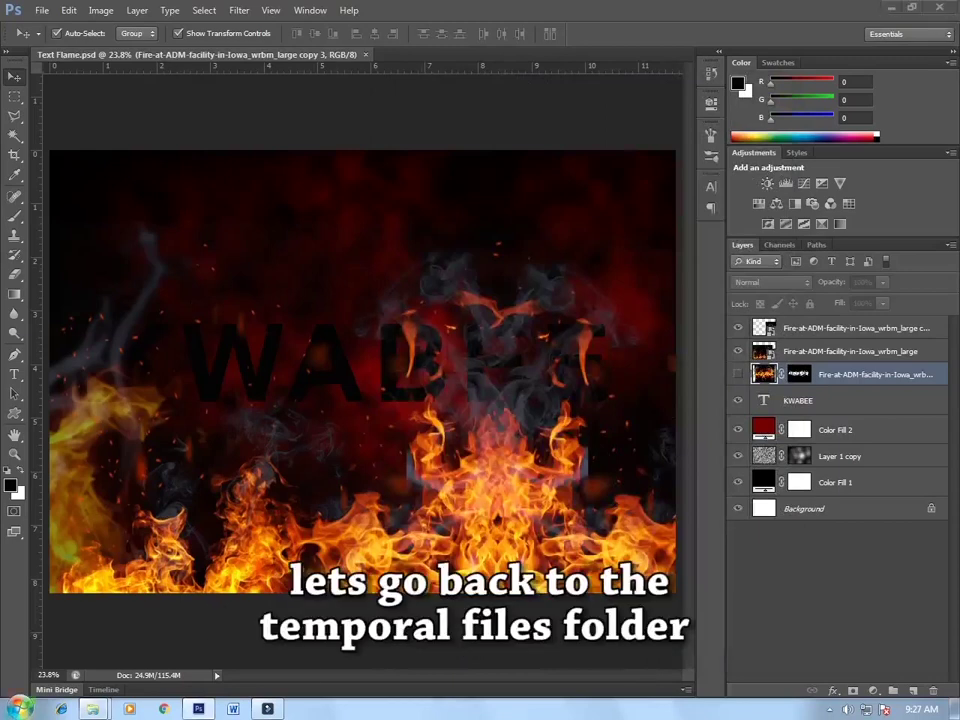
Reopen the Temp folder by running %temp%, now showing only 5 items.
{"action": "key", "text": "super"}
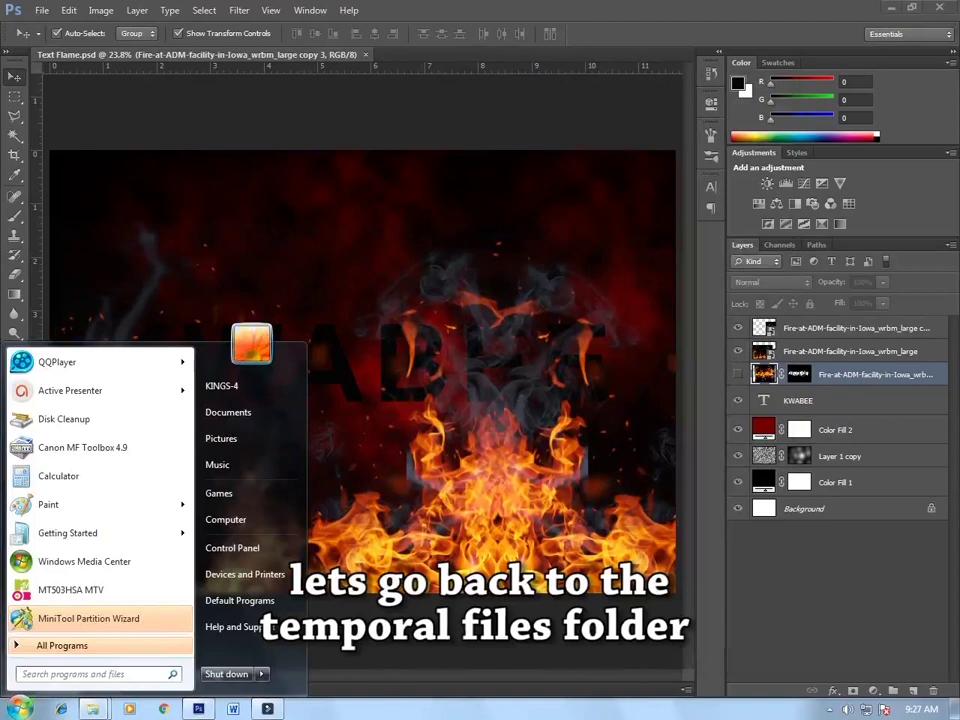
{"action": "type", "text": "run"}
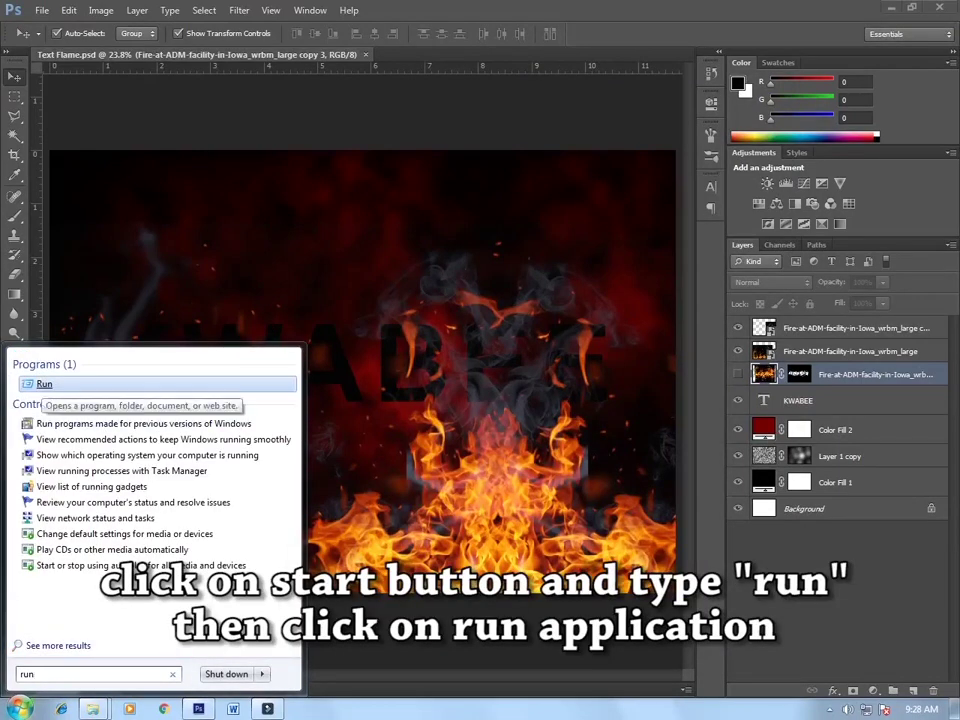
{"action": "left_click", "coordinate": [44, 384]}
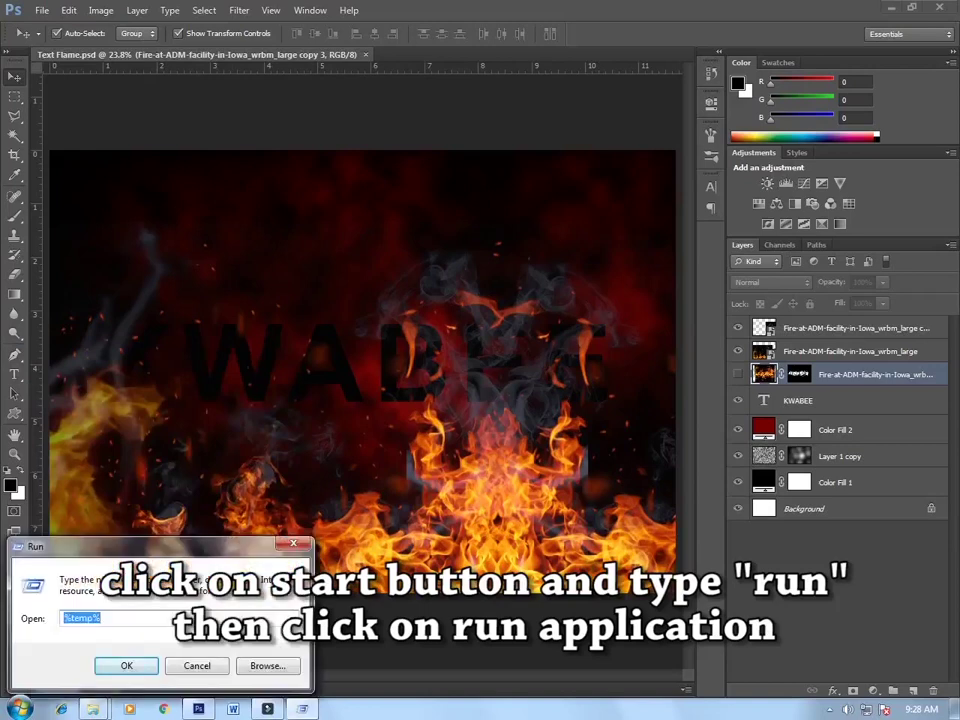
{"action": "key", "text": "Return"}
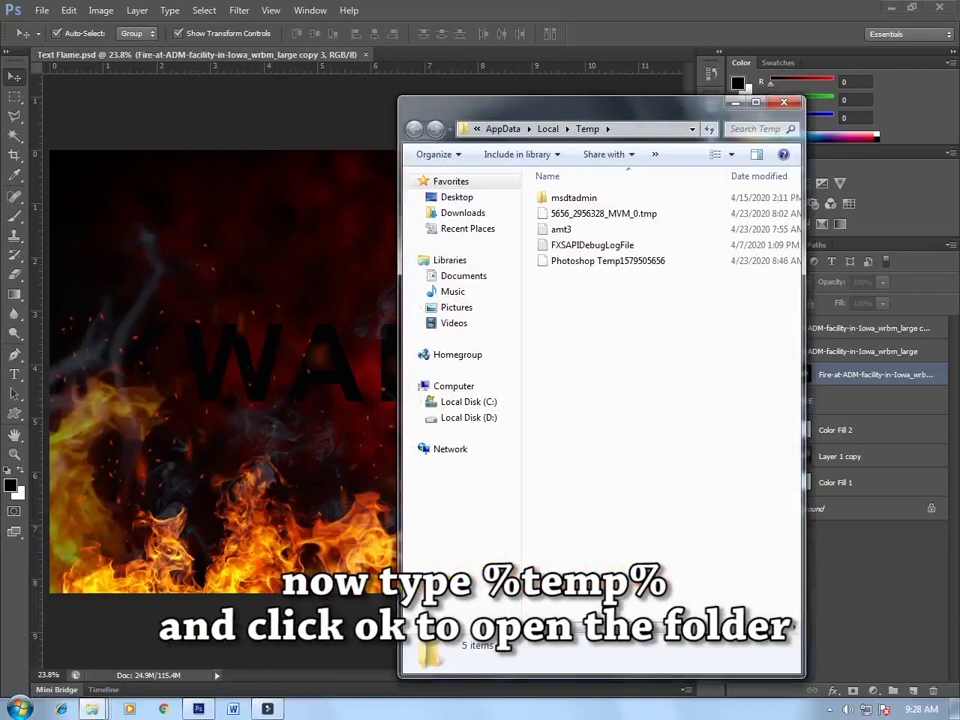
{"action": "left_click_drag", "start_coordinate": [560, 630], "coordinate": [660, 628]}
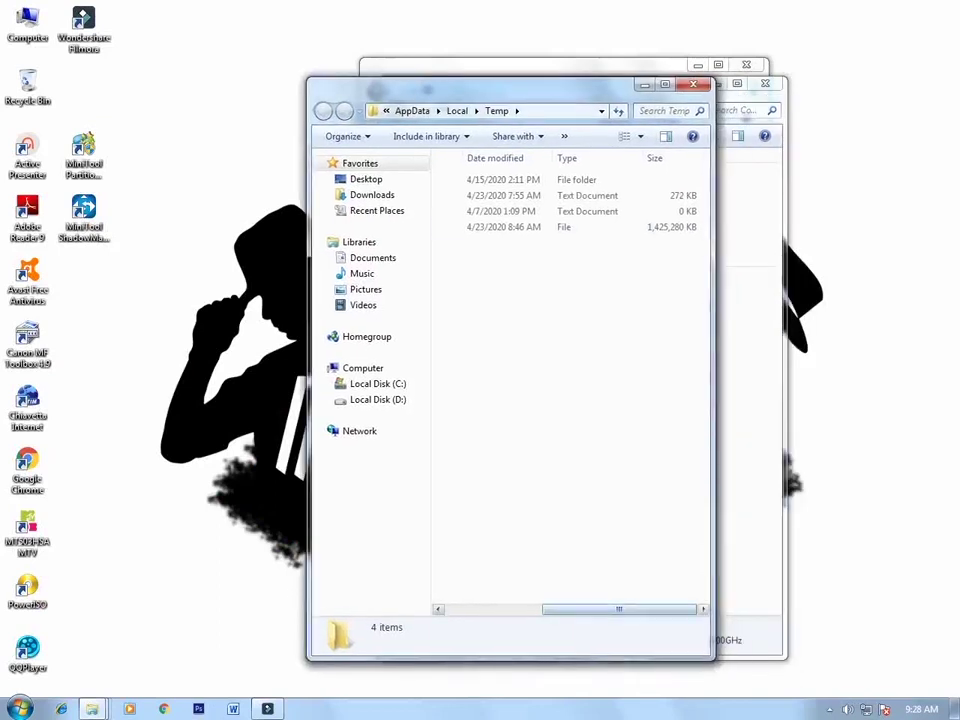
{"action": "left_click_drag", "start_coordinate": [618, 609], "coordinate": [522, 609]}
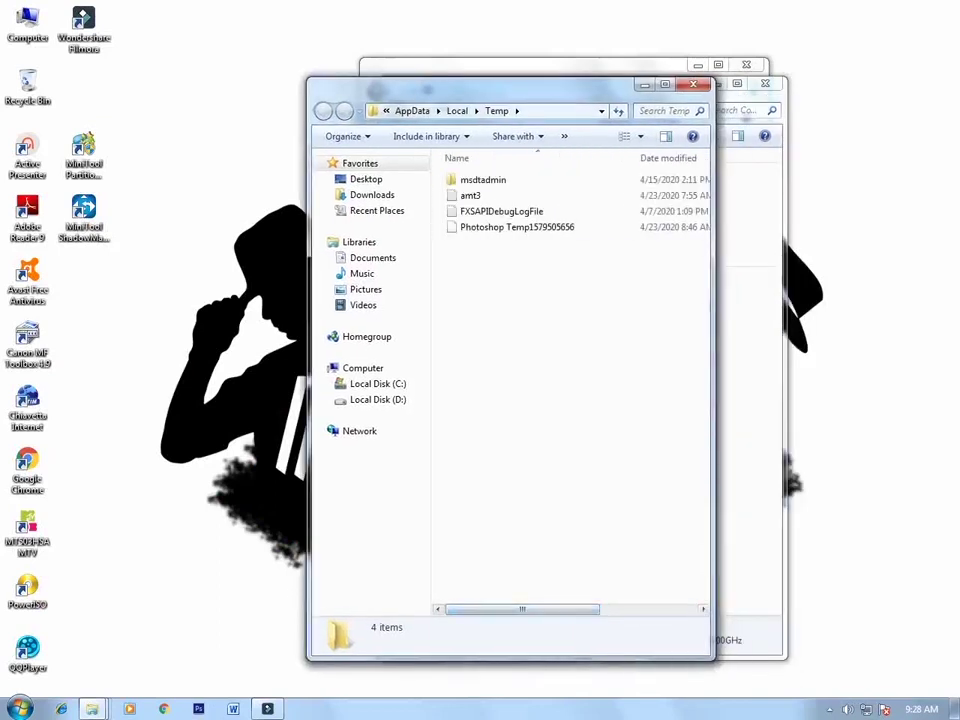
{"action": "left_click", "coordinate": [517, 227]}
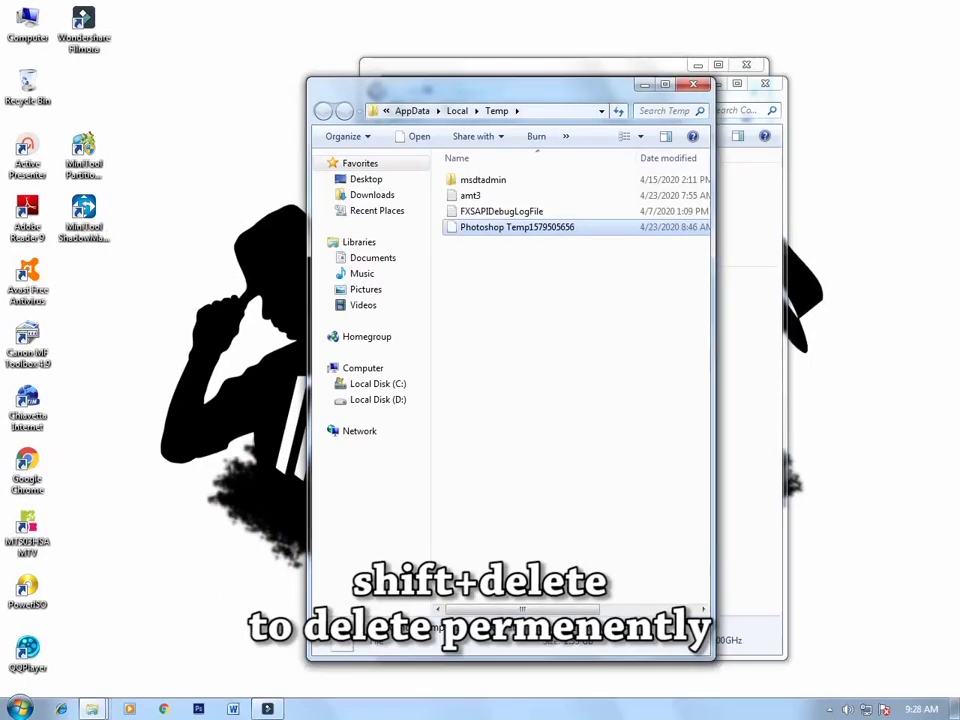
{"action": "key", "text": "shift+Delete"}
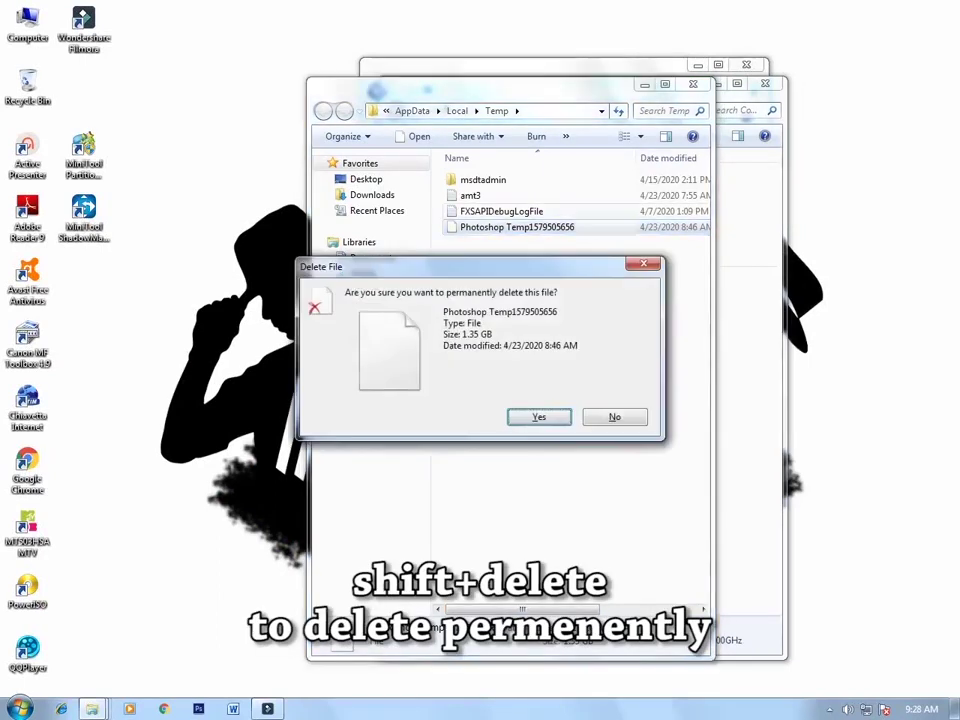
{"action": "key", "text": "Return"}
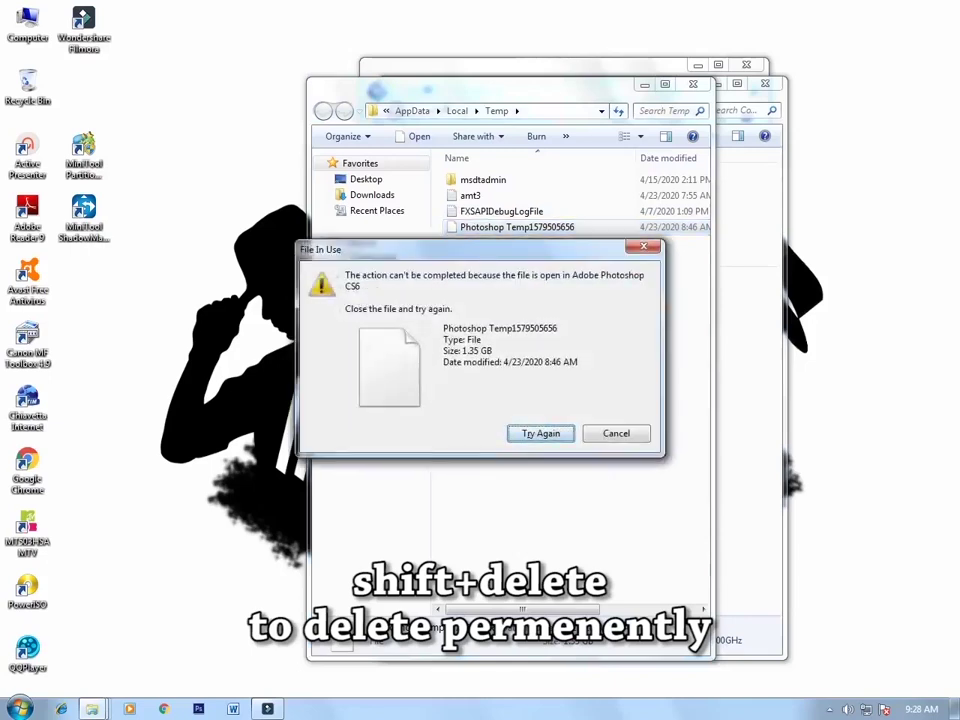
{"action": "key", "text": "Return"}
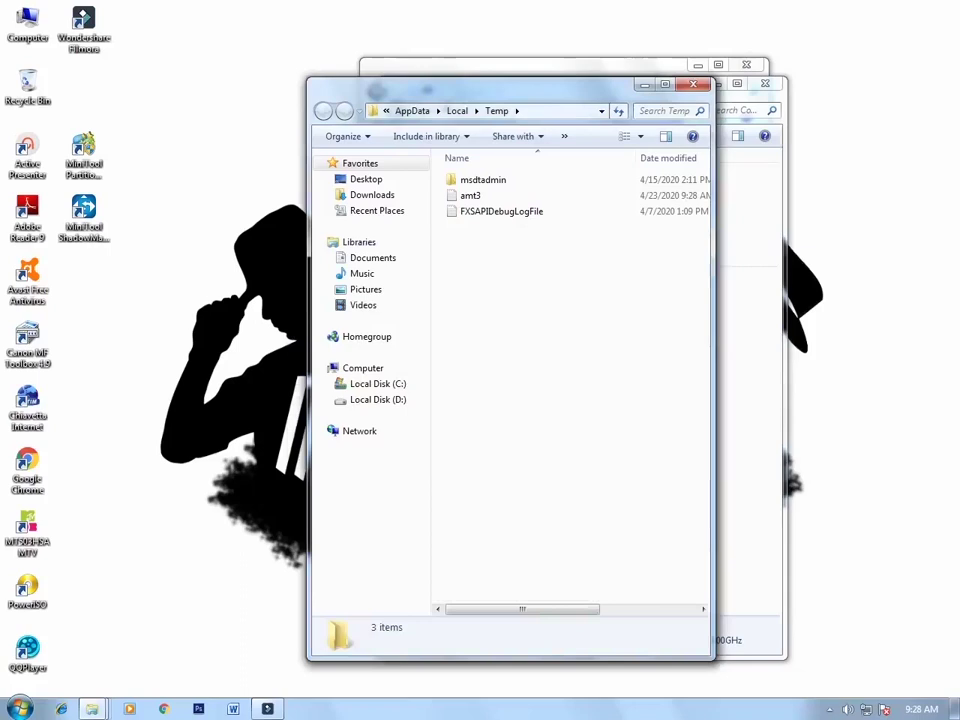
Refresh the Temp folder so it lists three items, then view Computer to check drive C space.
{"action": "right_click", "coordinate": [531, 242]}
{"action": "left_click", "coordinate": [566, 294]}
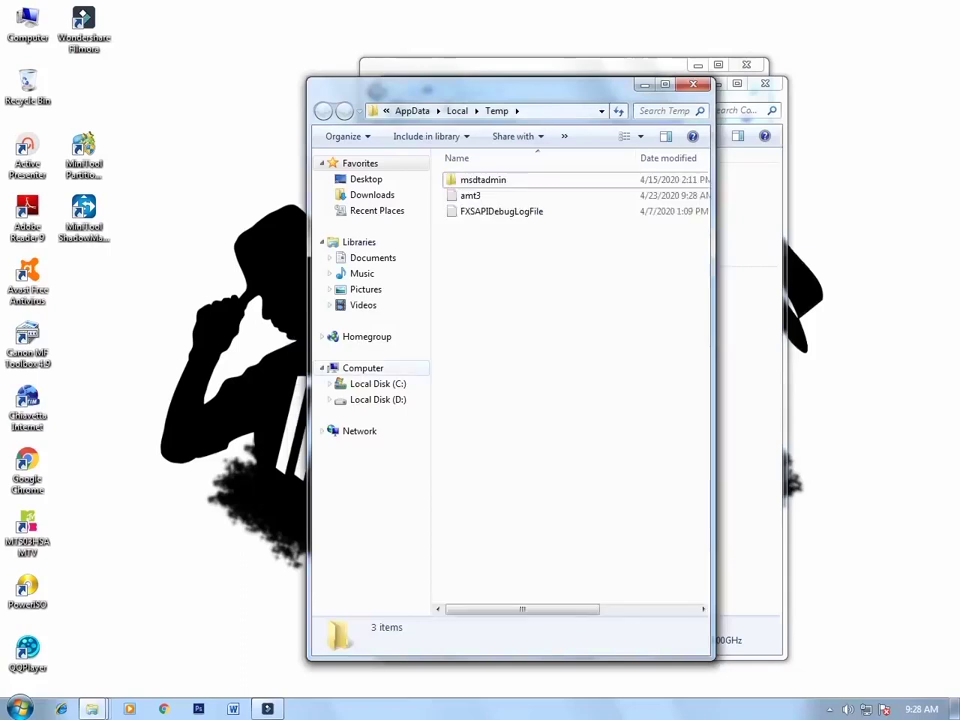
{"action": "left_click", "coordinate": [363, 368]}
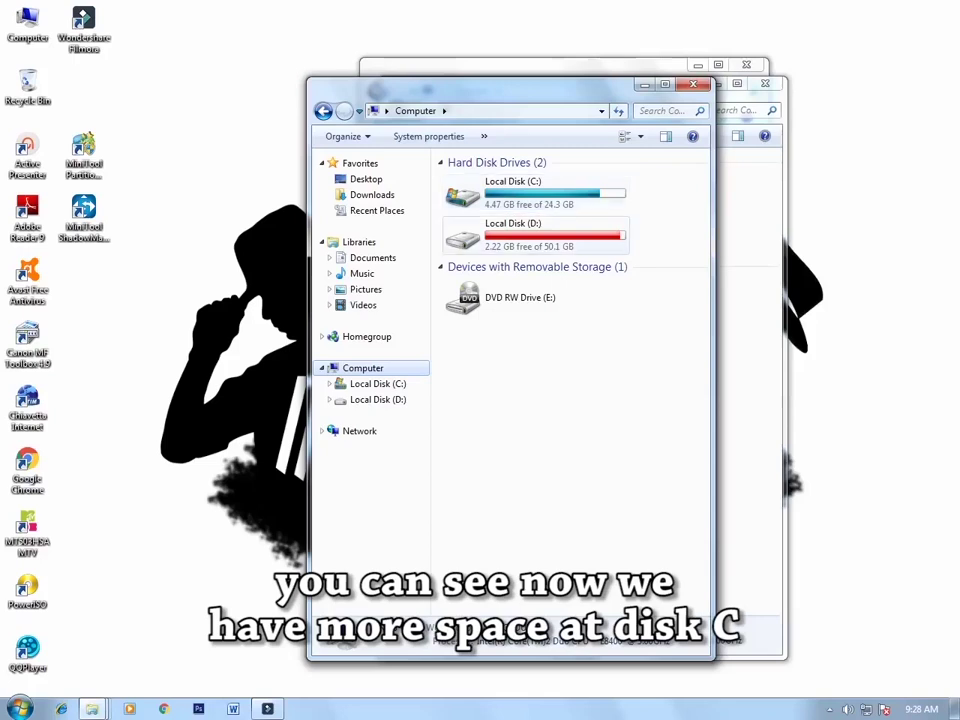
Open Local Disk (D:) and select the saved Text Flame project file.
{"action": "left_click", "coordinate": [530, 235]}
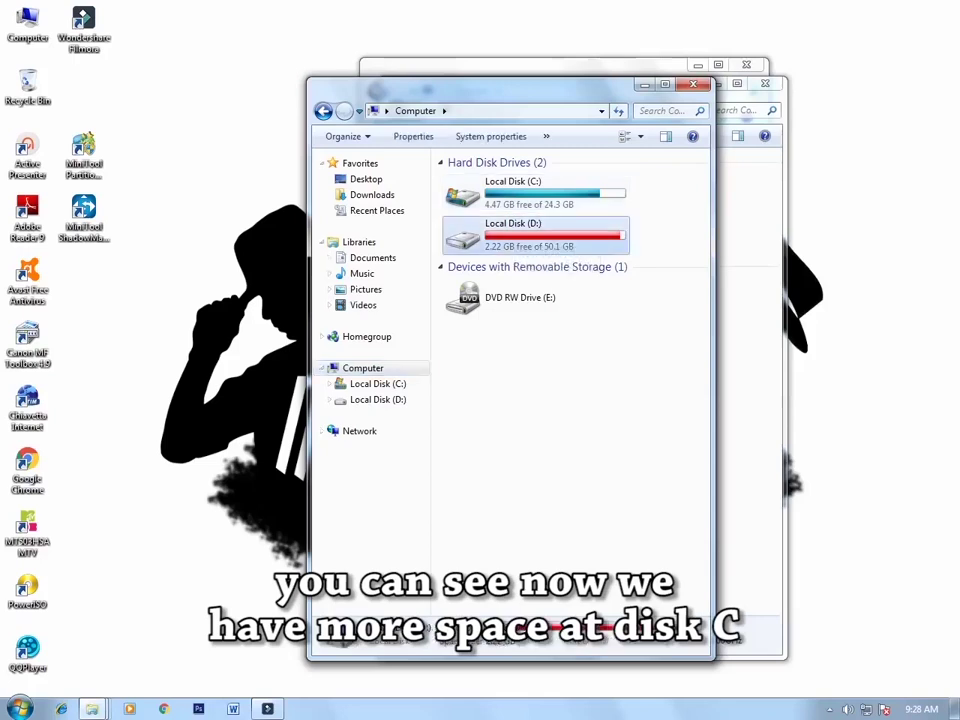
{"action": "key", "text": "Return"}
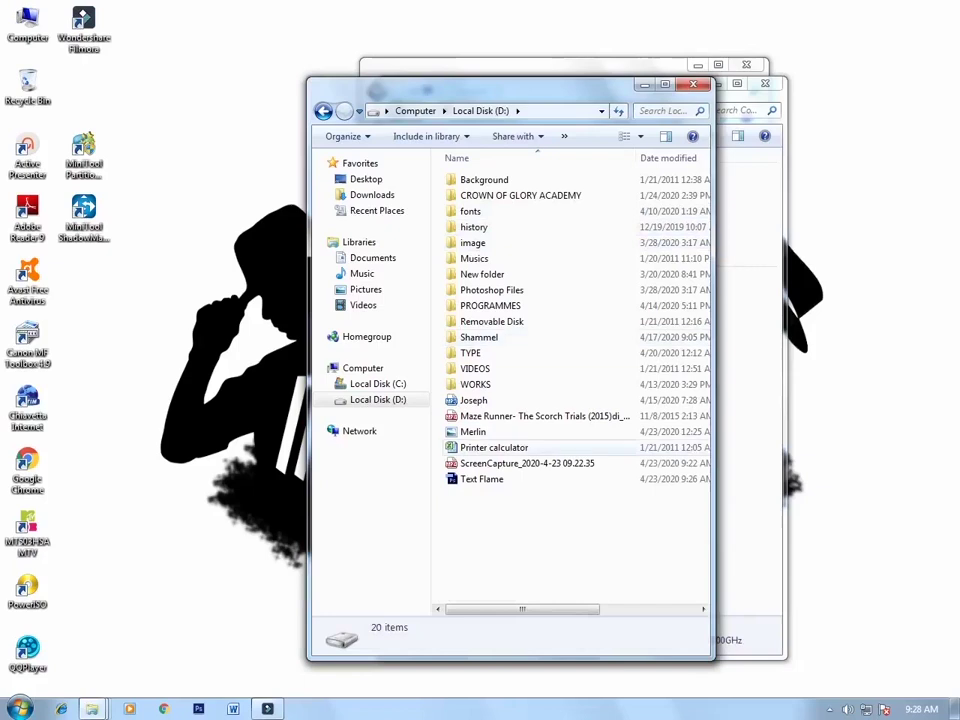
{"action": "left_click", "coordinate": [482, 479]}
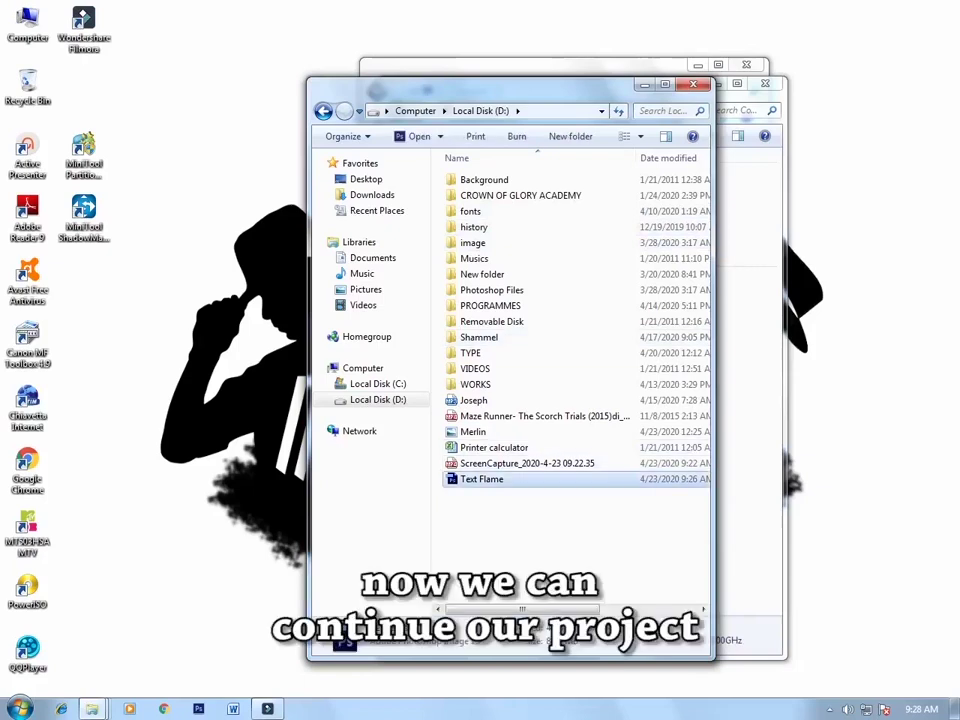